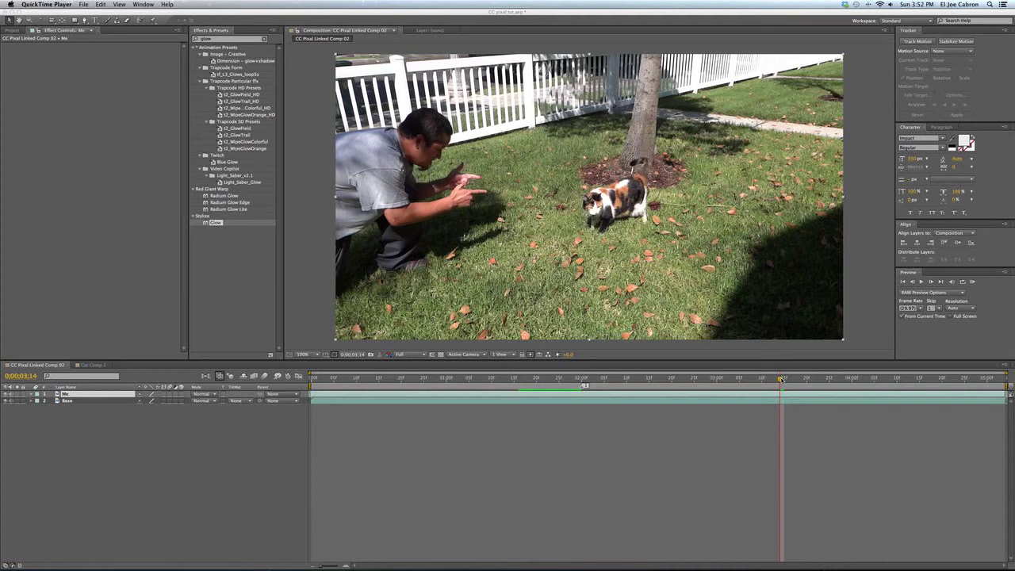
Step: Scrub to 0:00:02:04 and hide then show the Me layer to compare with the empty Base yard
click(782, 380)
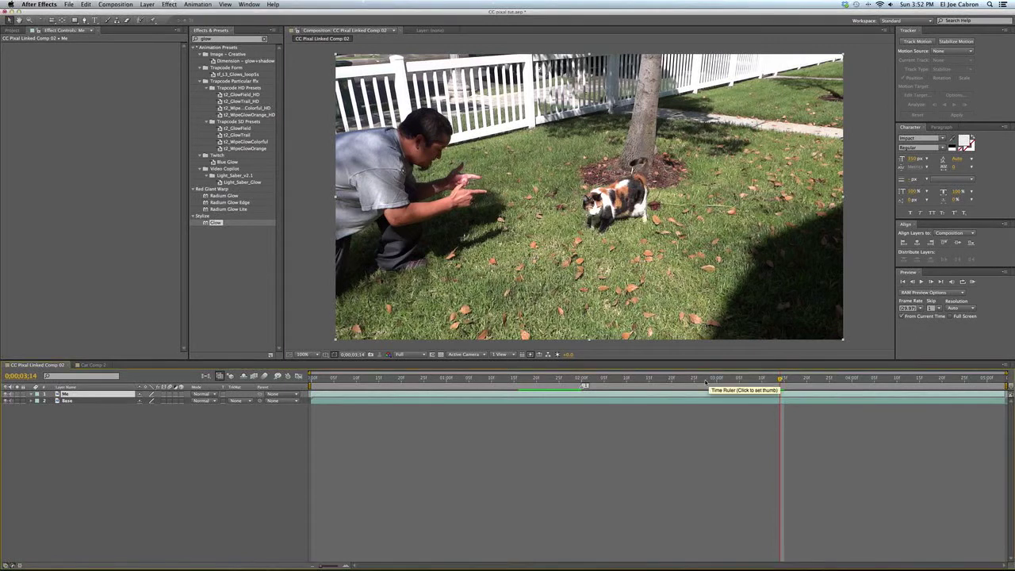
drag(781, 380, 583, 380)
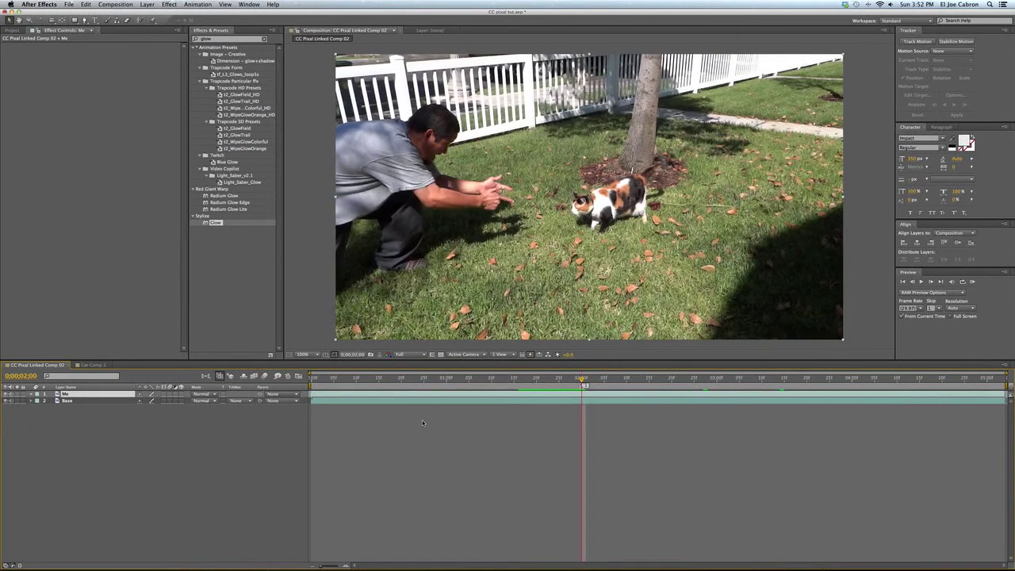
click(66, 401)
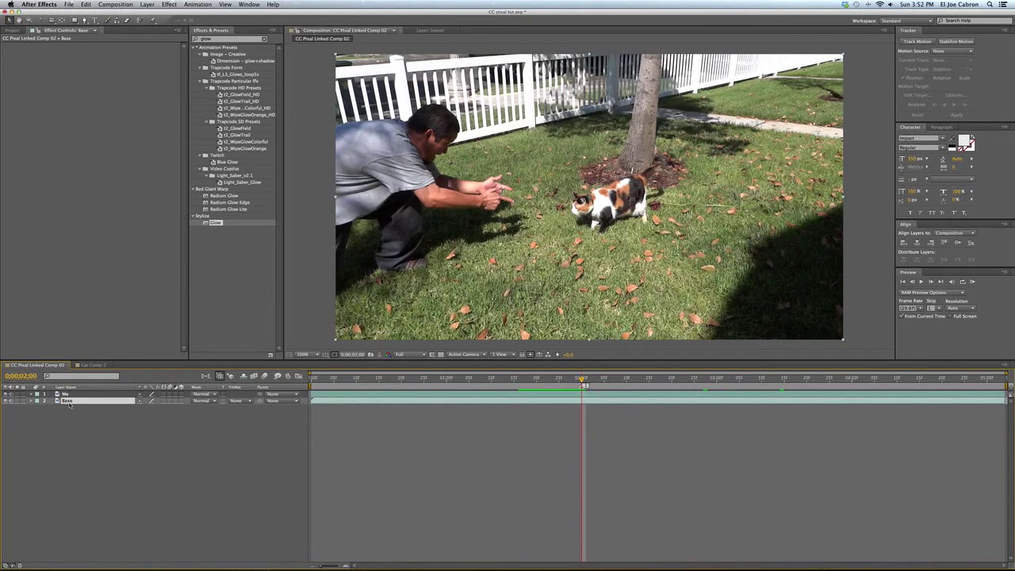
click(5, 394)
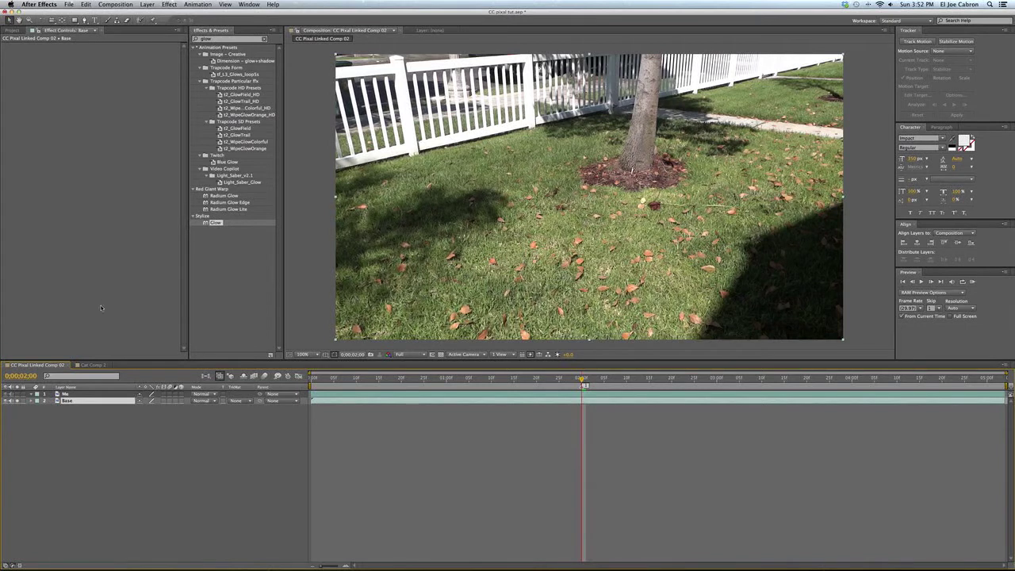
click(7, 394)
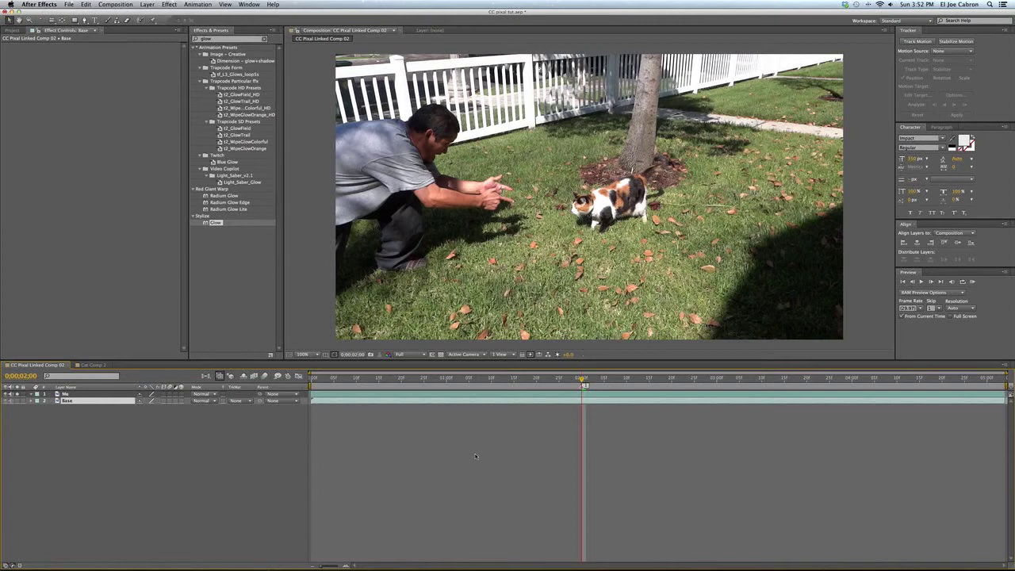
Step: Park the playhead at 0:00:02:00 and reselect the Me layer
mouse_move(557, 378)
mouse_down()
mouse_move(528, 378)
mouse_move(595, 378)
mouse_move(583, 377)
mouse_up()
key(shift+1)
mouse_move(583, 378)
mouse_down()
mouse_move(799, 390)
mouse_move(584, 384)
mouse_up()
click(466, 395)
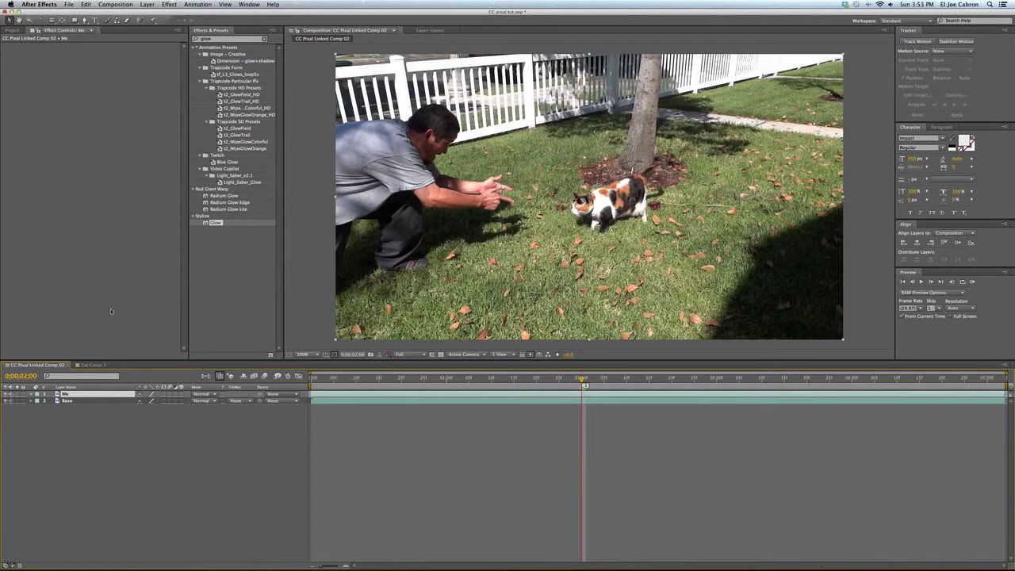
Step: Duplicate the Me layer, trim the copy to start at two seconds, and rename it 'Cat'
click(83, 4)
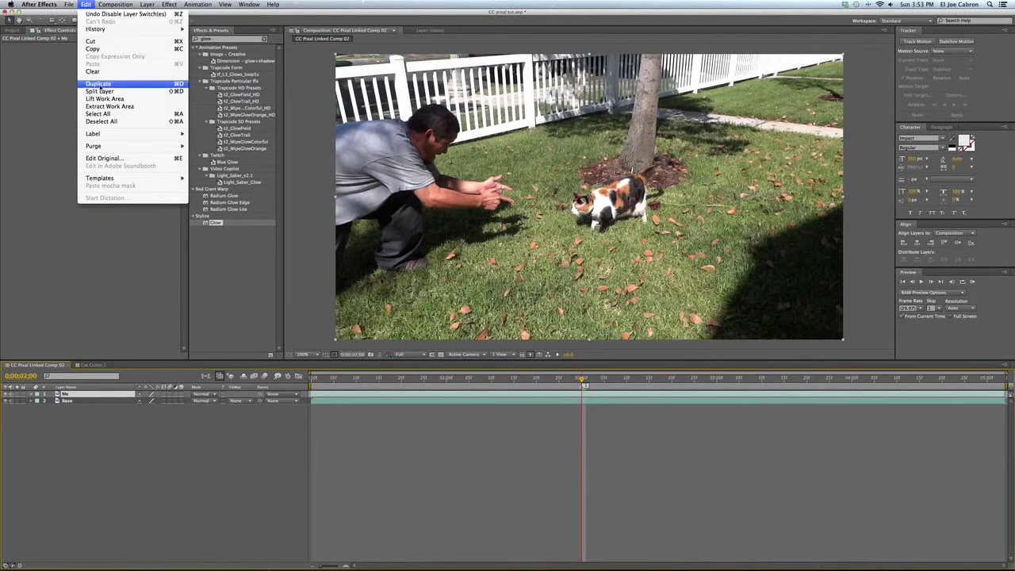
click(97, 83)
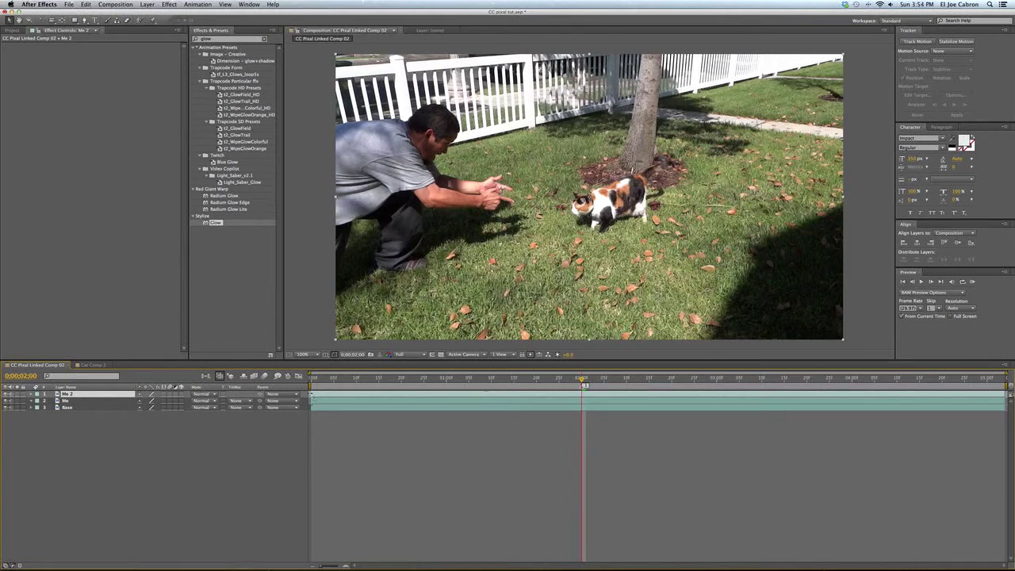
drag(311, 394, 583, 394)
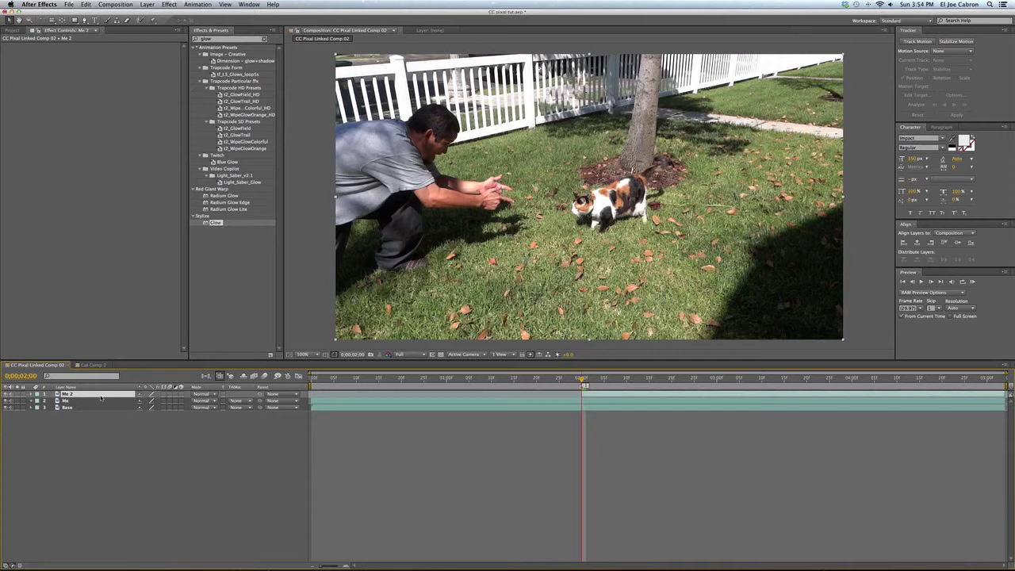
key(Return)
text(Cat)
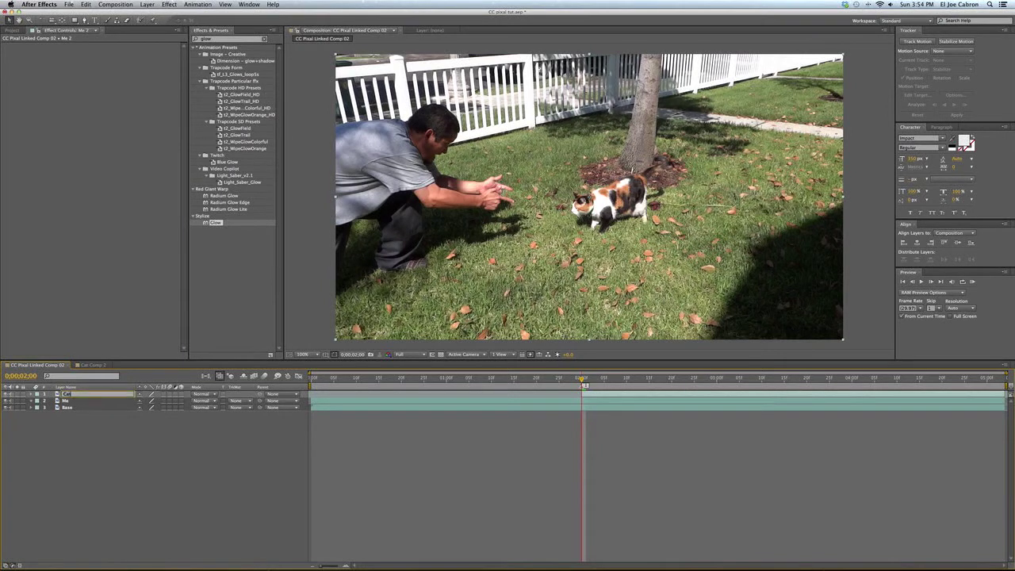
key(Return)
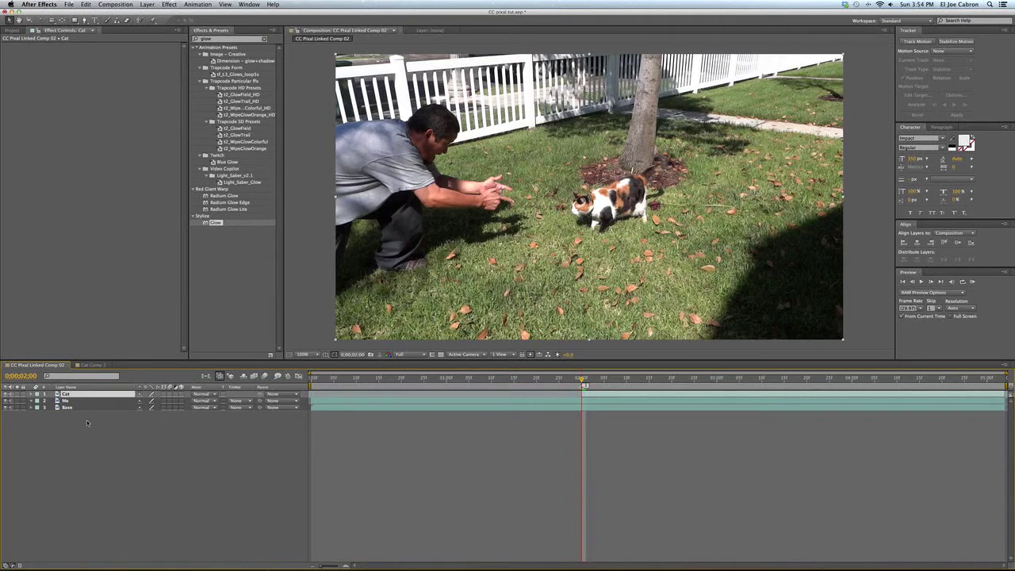
Step: Pre-compose the Cat layer into an opened 'Cat Comp' with all attributes moved into it
click(148, 4)
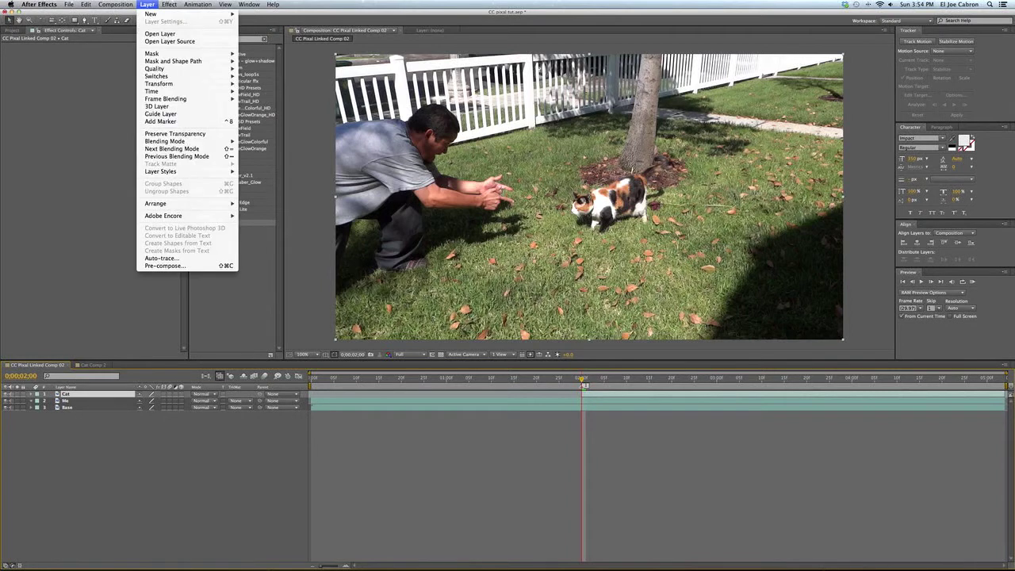
click(168, 266)
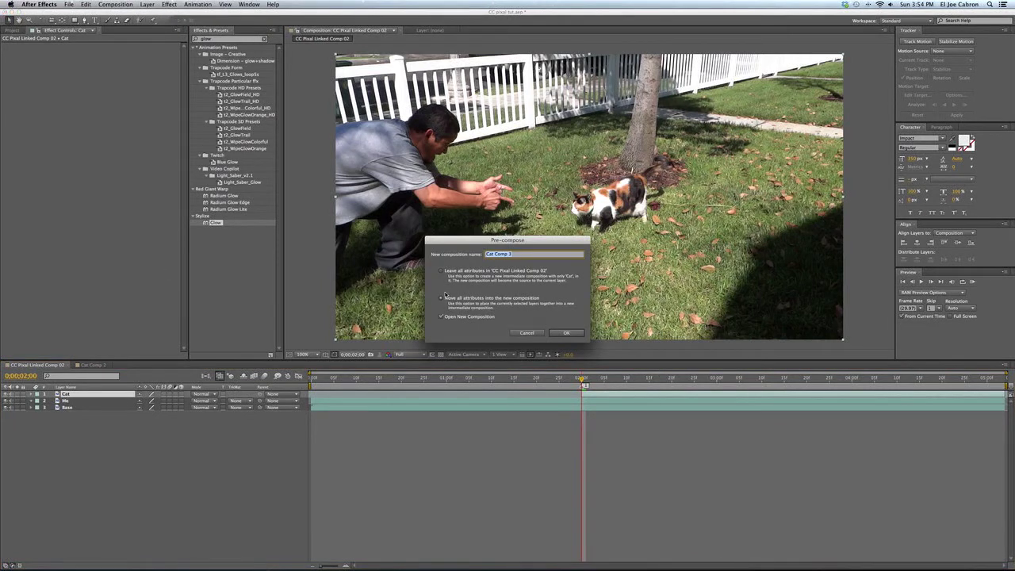
click(442, 300)
double_click(519, 253)
click(555, 333)
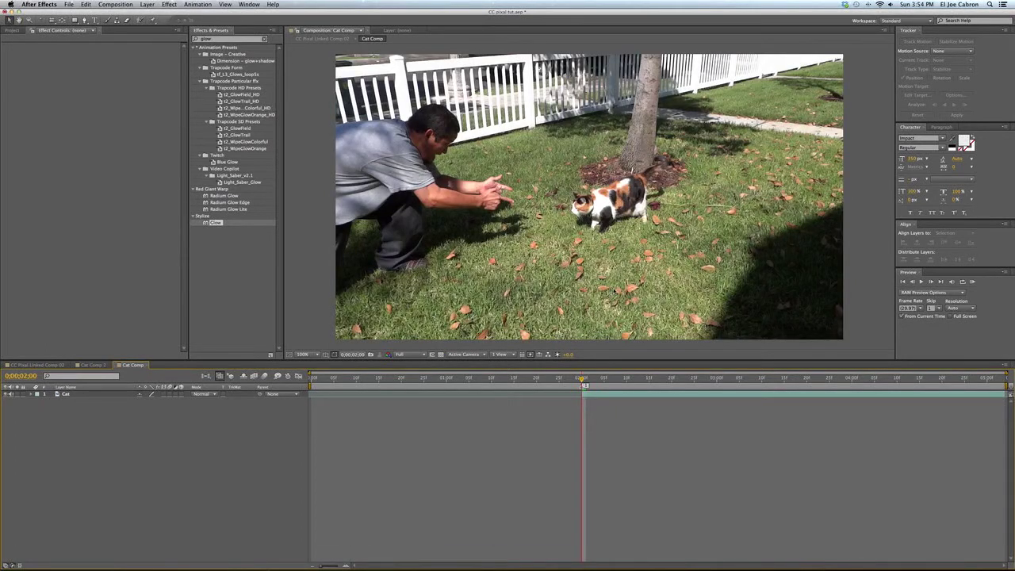
click(330, 379)
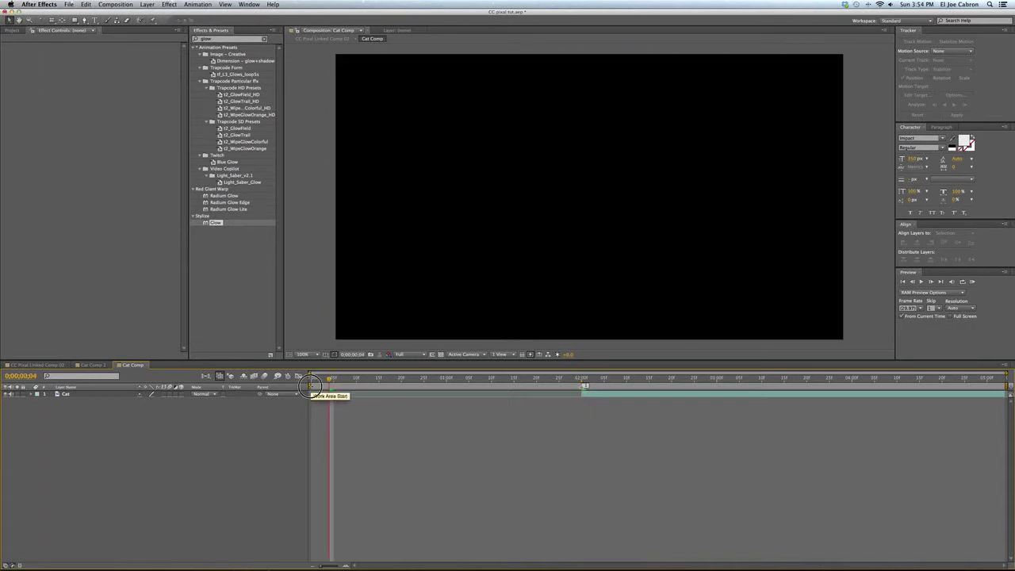
Step: Start Cat Comp's work area at 0:00:02:00 and trim the comp to the work area
drag(312, 387, 583, 386)
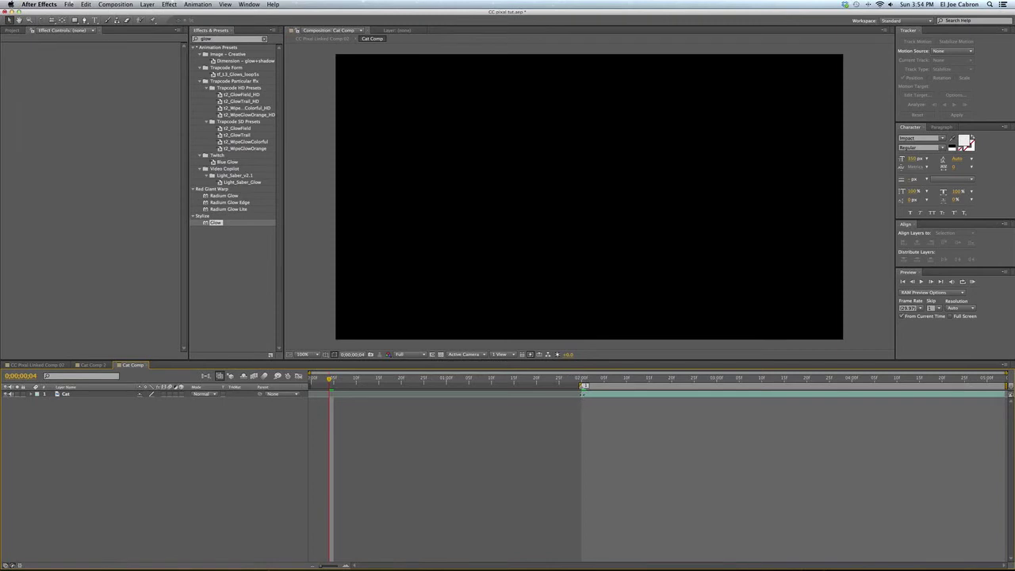
right_click(622, 386)
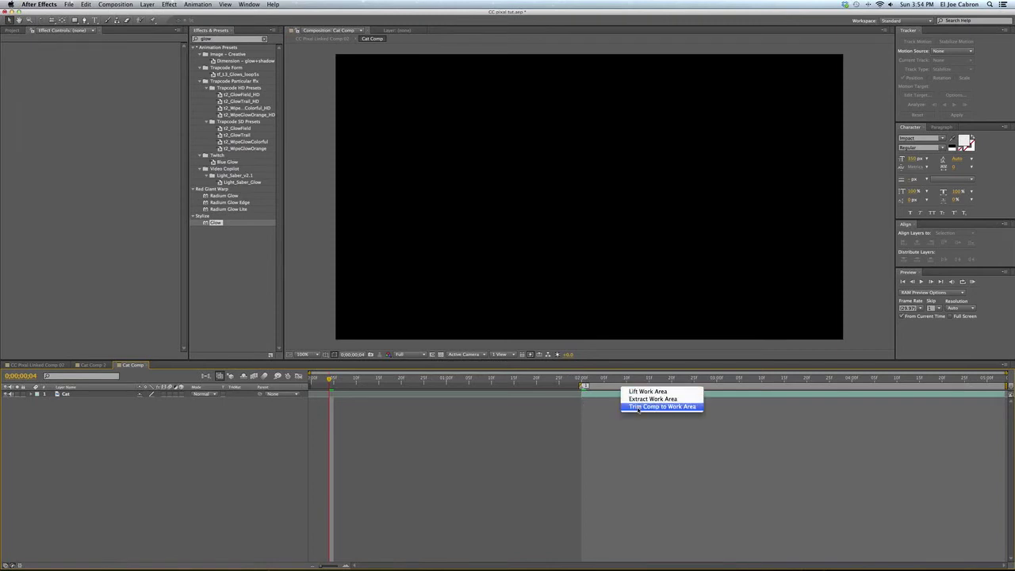
click(639, 407)
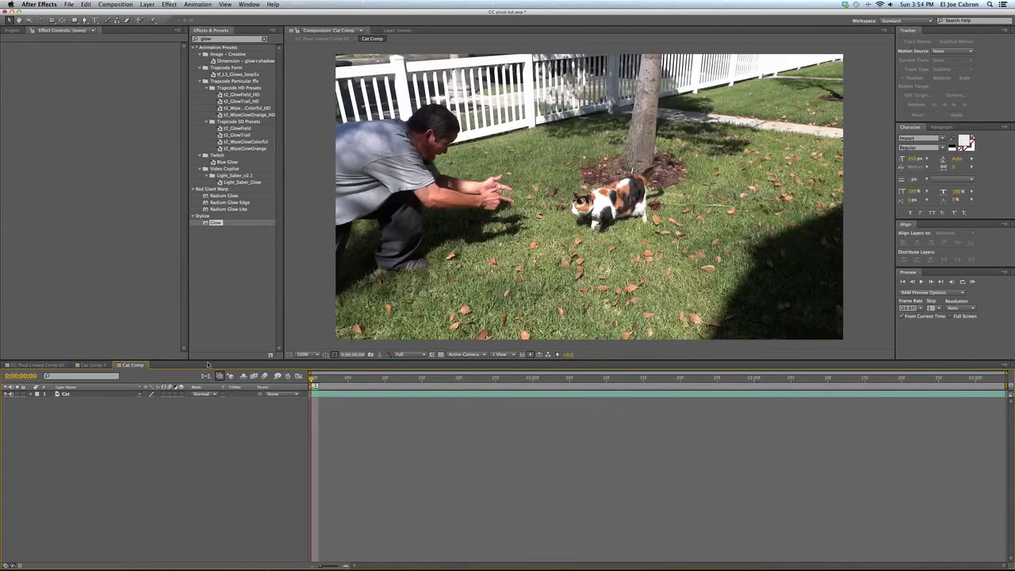
click(46, 366)
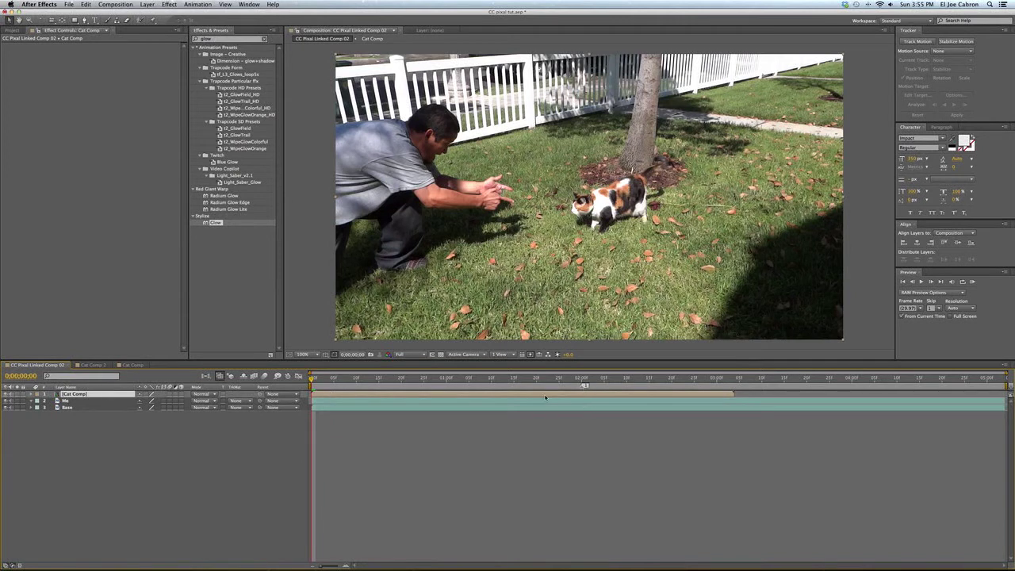
Step: Slide the Cat Comp layer to begin at 0:00:02:00 and move the playhead there
drag(375, 394, 647, 394)
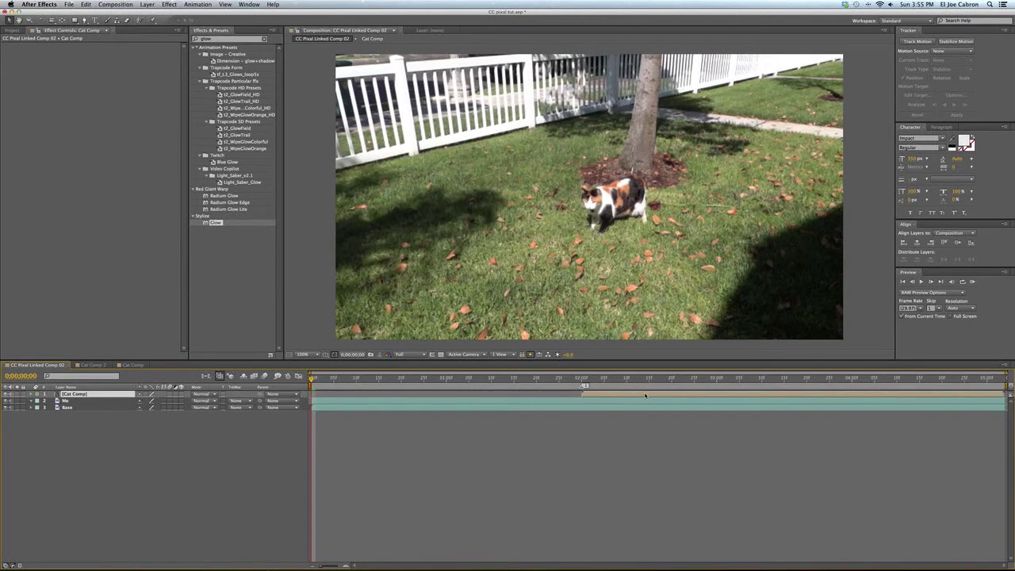
click(583, 380)
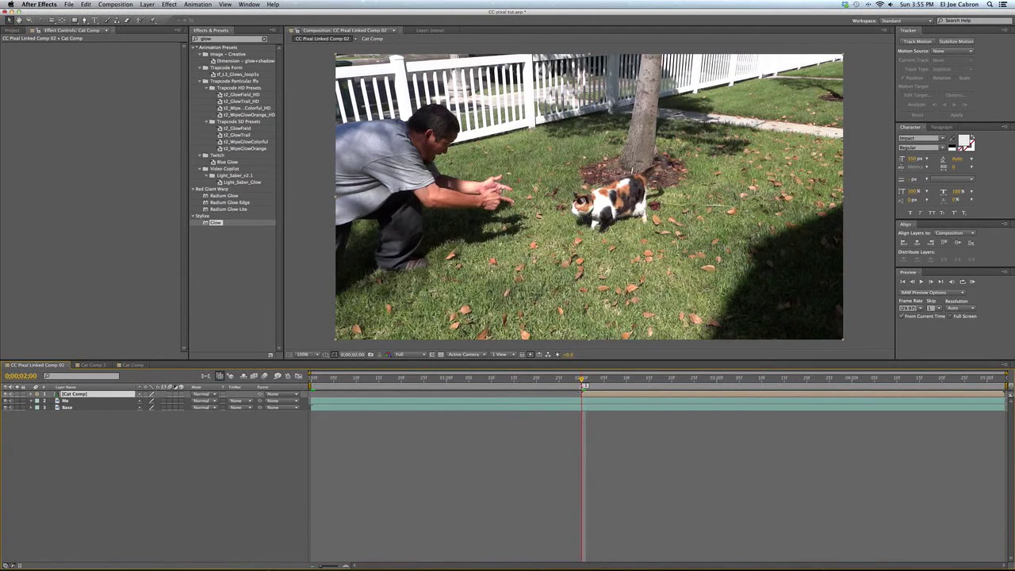
Step: Trace a closed Pen-tool mask around the cat's head, back, tail and belly on Cat Comp
click(84, 20)
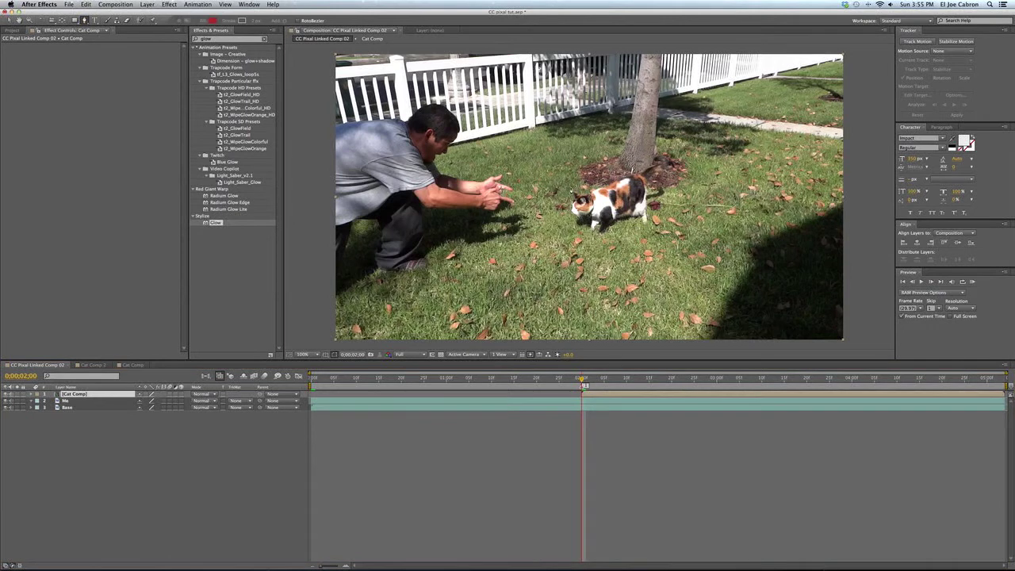
click(570, 188)
click(601, 185)
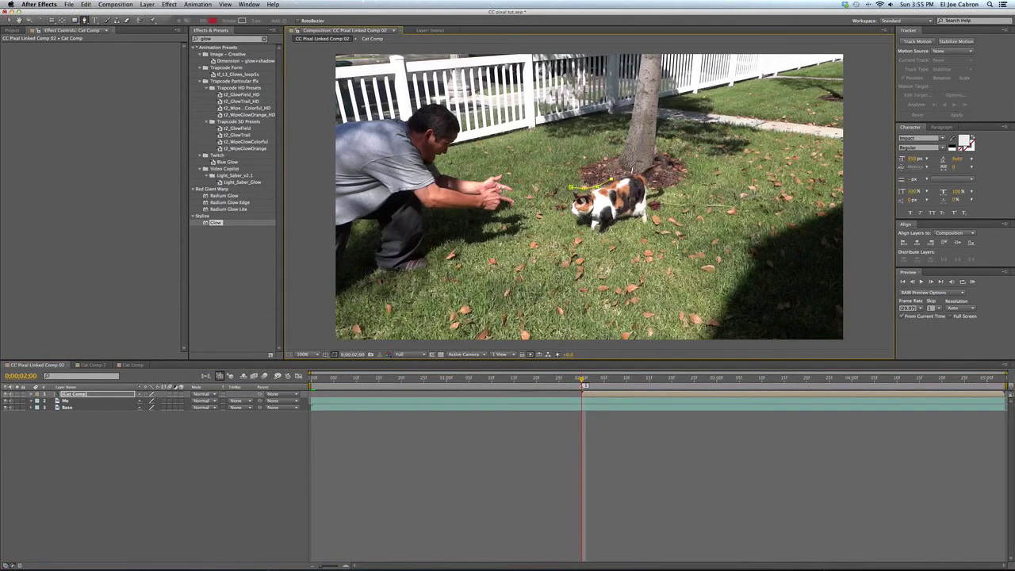
click(623, 170)
click(644, 163)
click(672, 151)
click(672, 169)
click(653, 184)
click(640, 221)
click(616, 223)
click(571, 188)
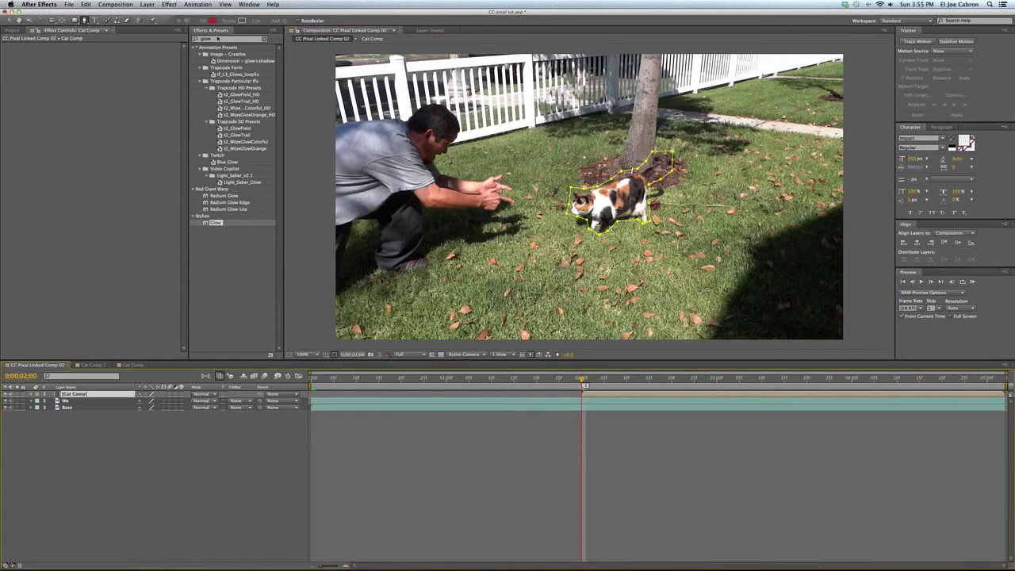
Step: Search 'cc pi', apply CC Pixel Polly to Cat Comp, and preview the shatter around 0:00:02:10
click(219, 40)
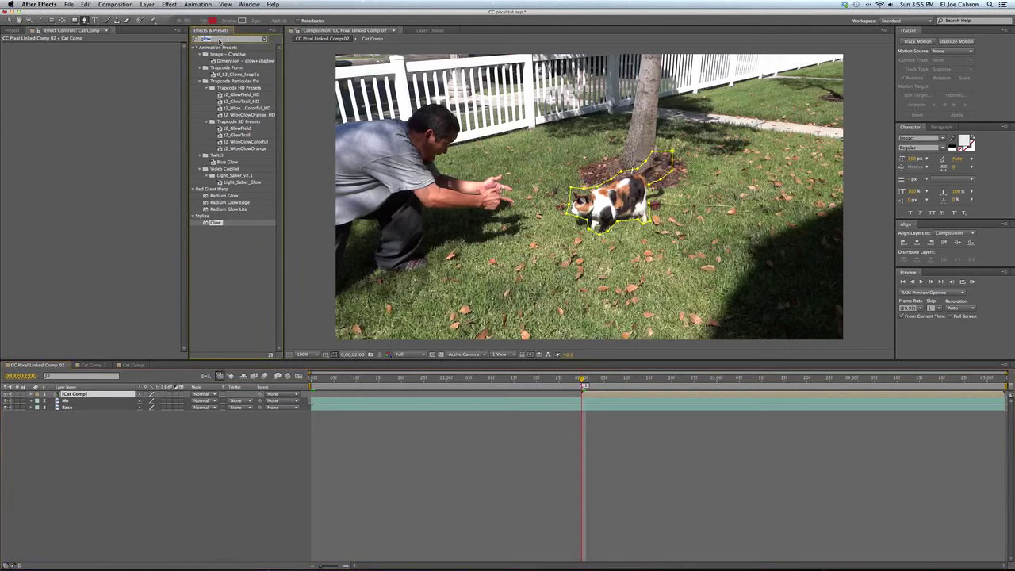
text(cc pi)
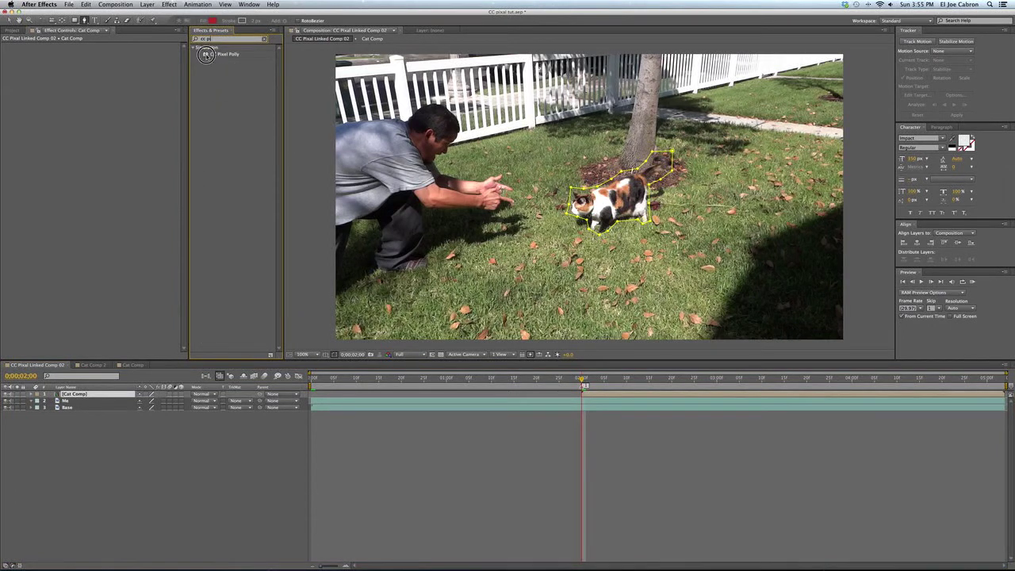
drag(214, 54, 66, 82)
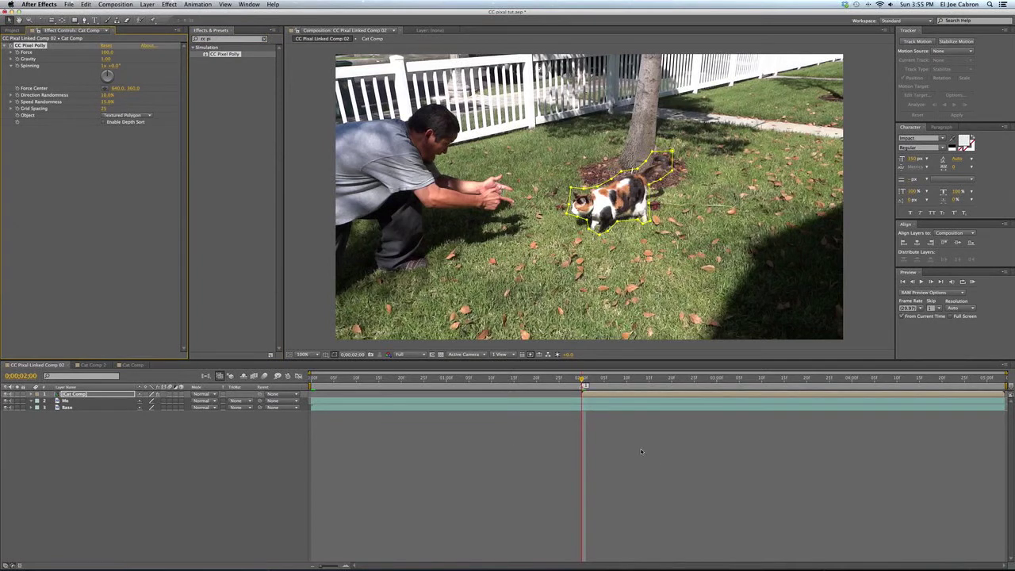
drag(583, 384, 627, 378)
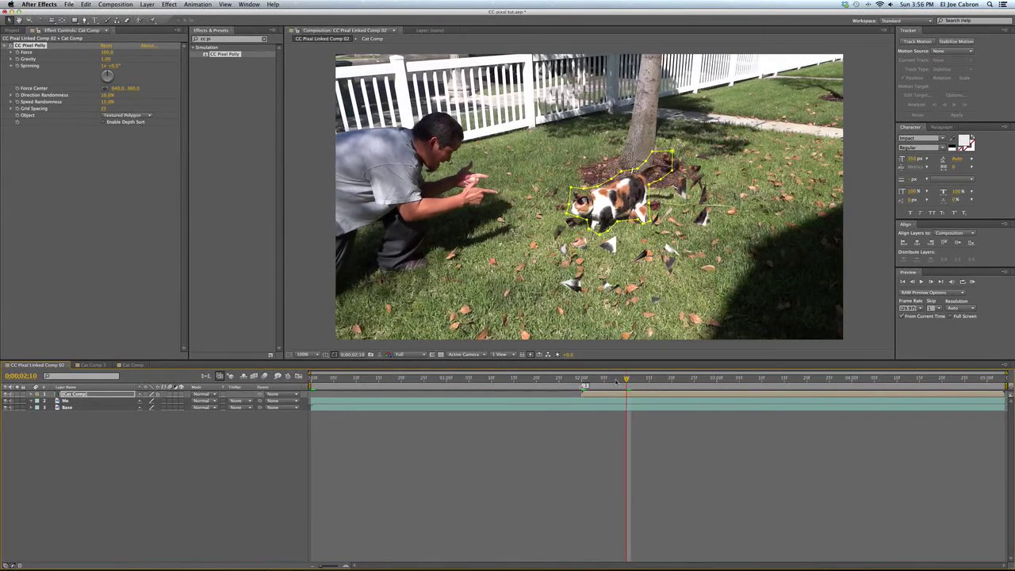
click(583, 384)
click(266, 403)
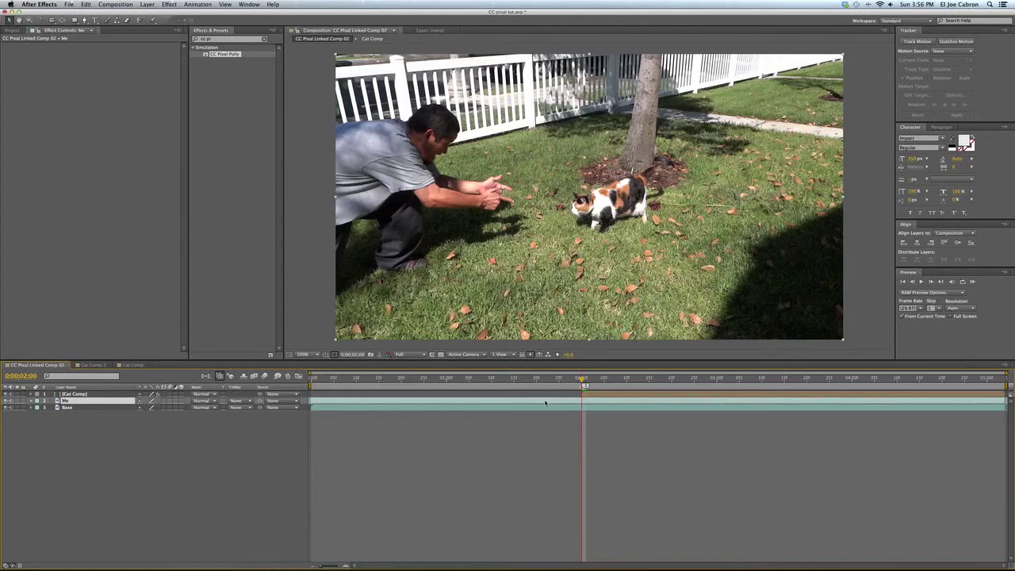
Step: Duplicate Me, trim Me 2 to start at two seconds, and end the original Me at 0:00:02:00
click(86, 3)
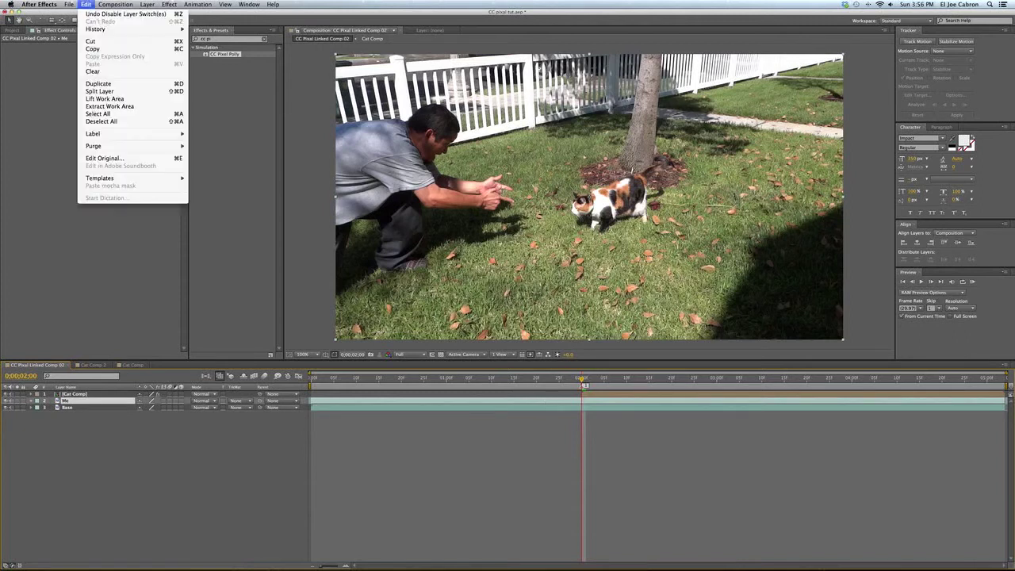
click(117, 85)
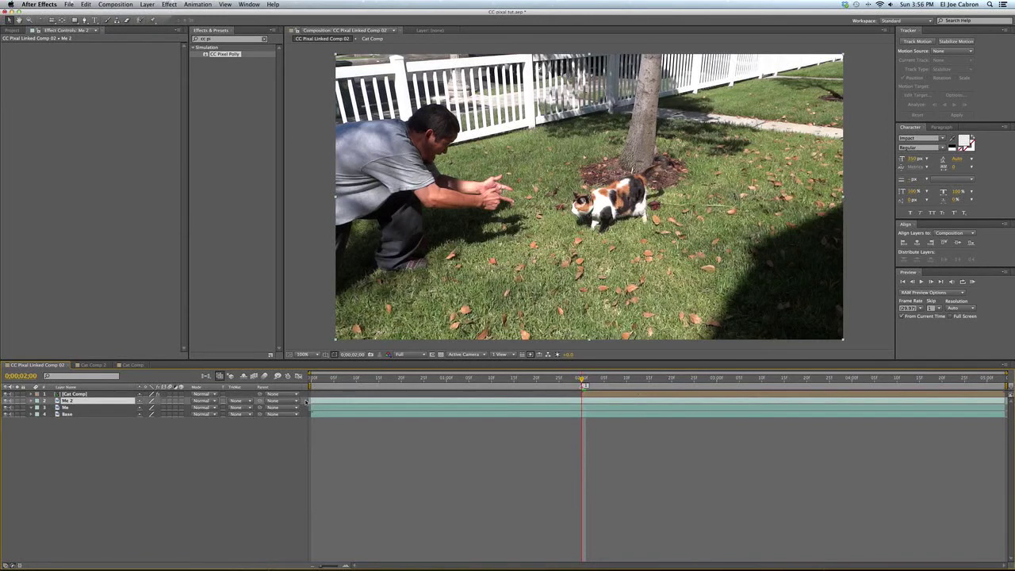
drag(311, 399, 582, 399)
click(594, 401)
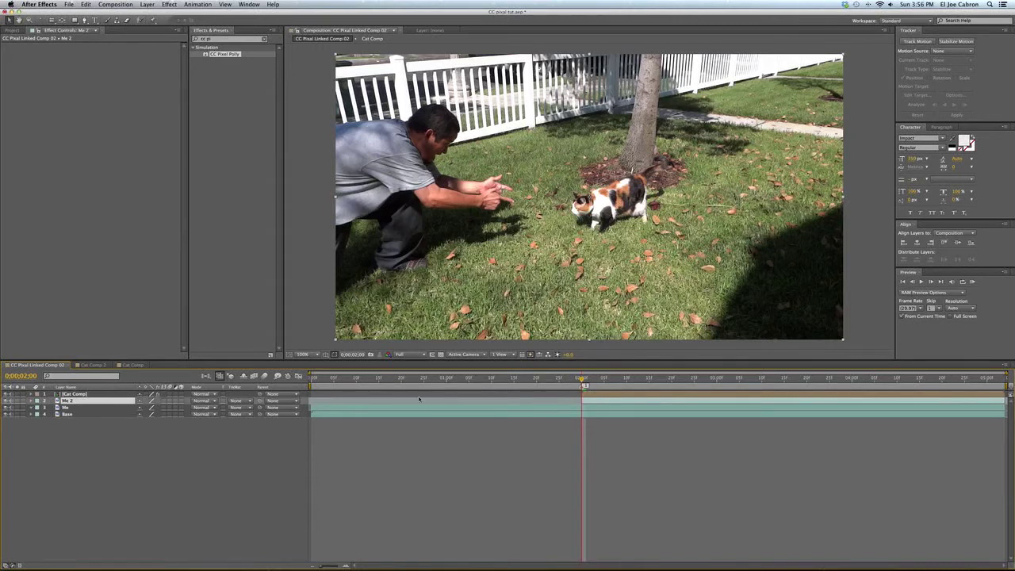
click(460, 408)
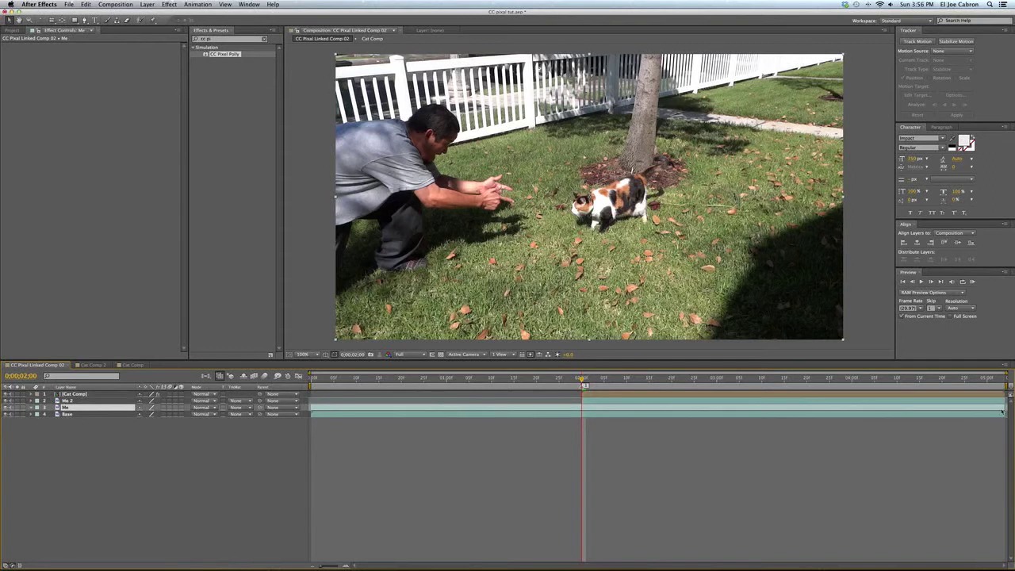
drag(1003, 410, 585, 413)
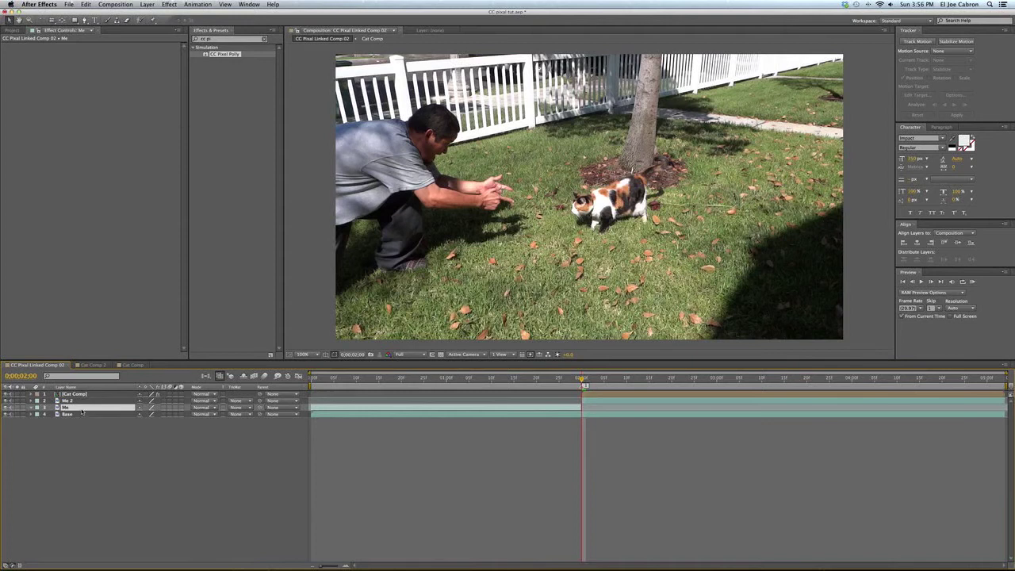
Step: Rename the original layer 'Me and cat' and the copy 'Me only'
key(Return)
key(Right)
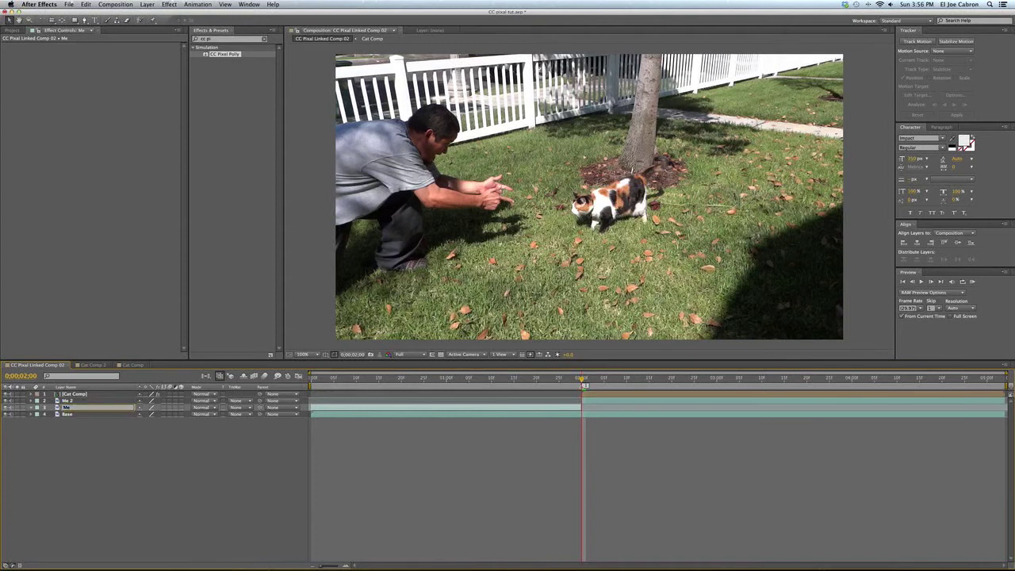
text(and cat)
key(Return)
click(75, 402)
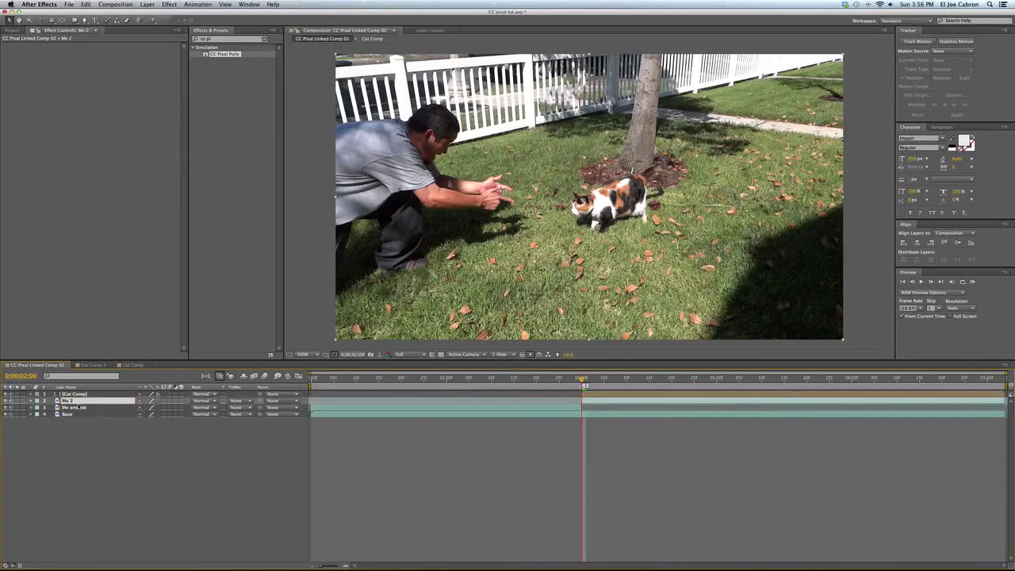
key(Return)
text(Me 2)
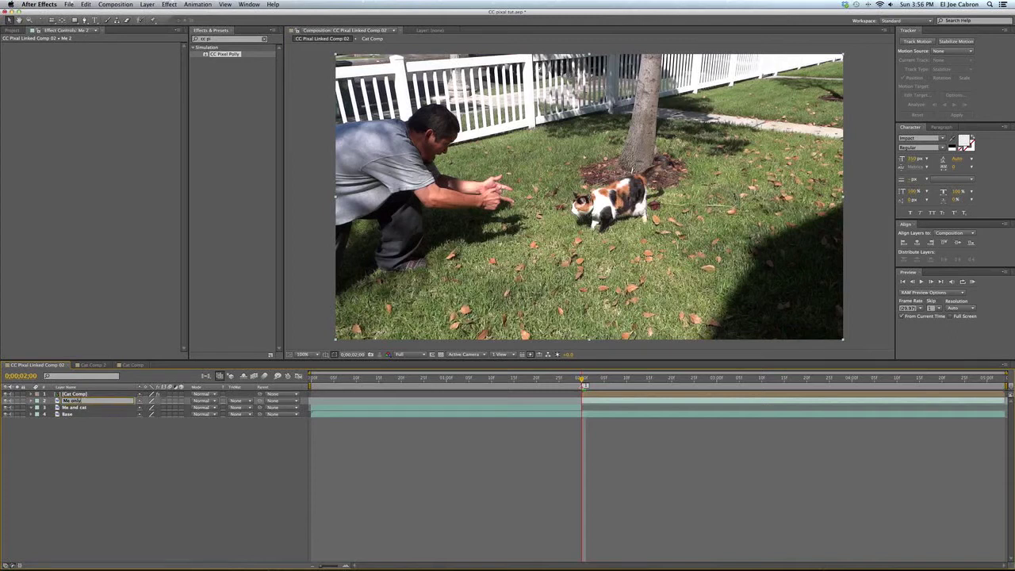
key(Return)
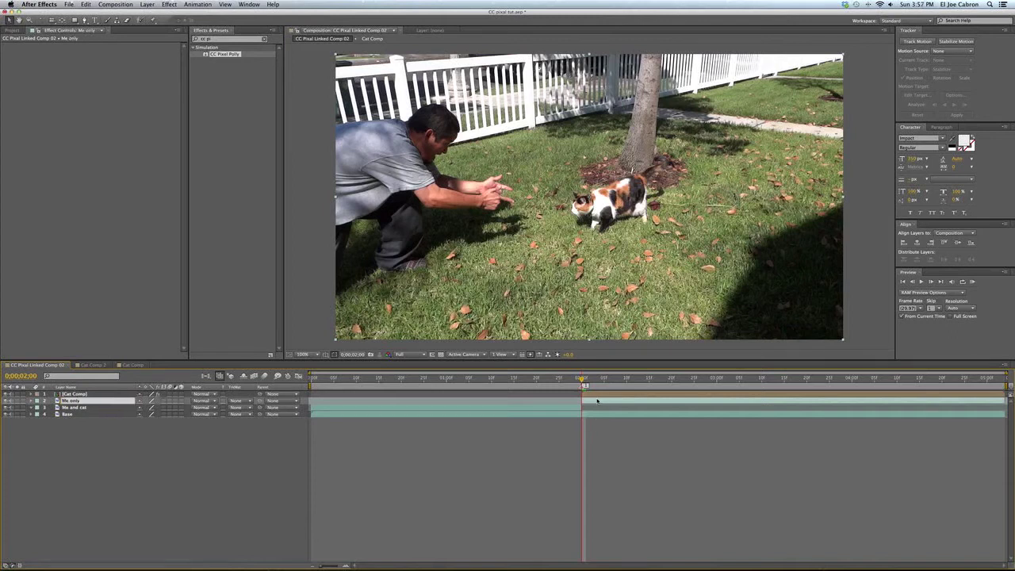
Step: Draw a four-corner rectangular mask around the man on the Me only layer
click(592, 395)
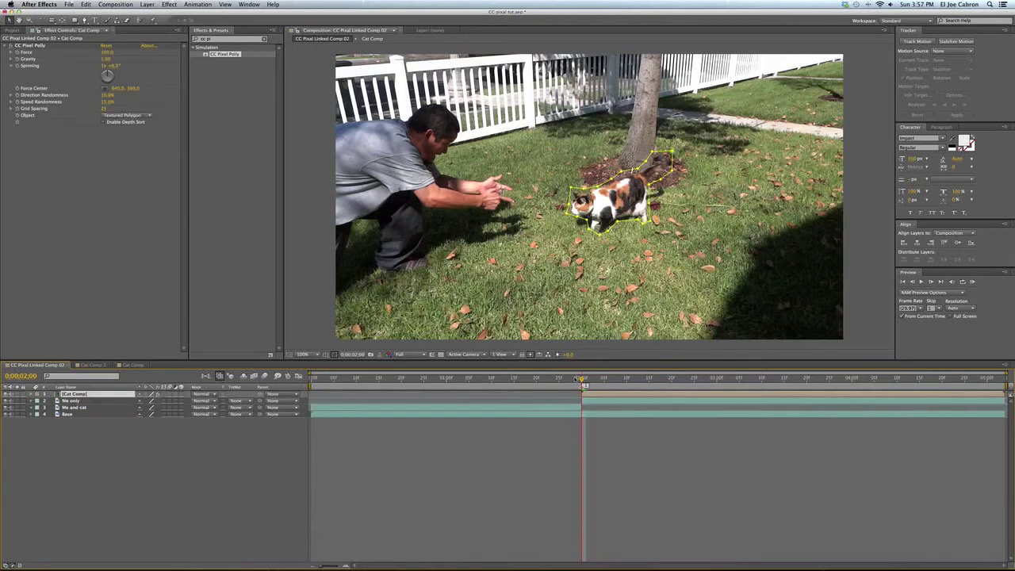
click(602, 402)
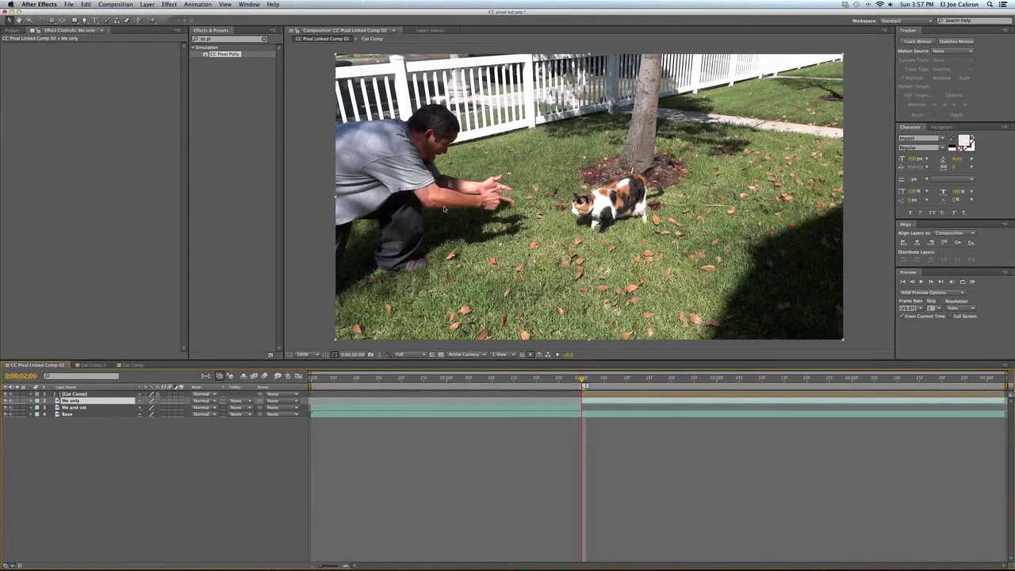
click(85, 20)
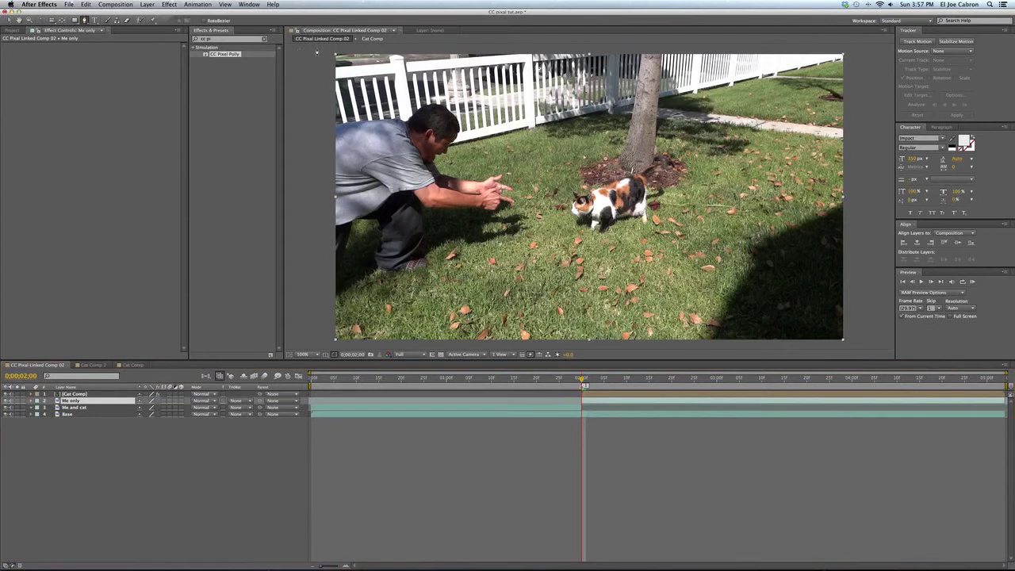
click(315, 48)
click(519, 48)
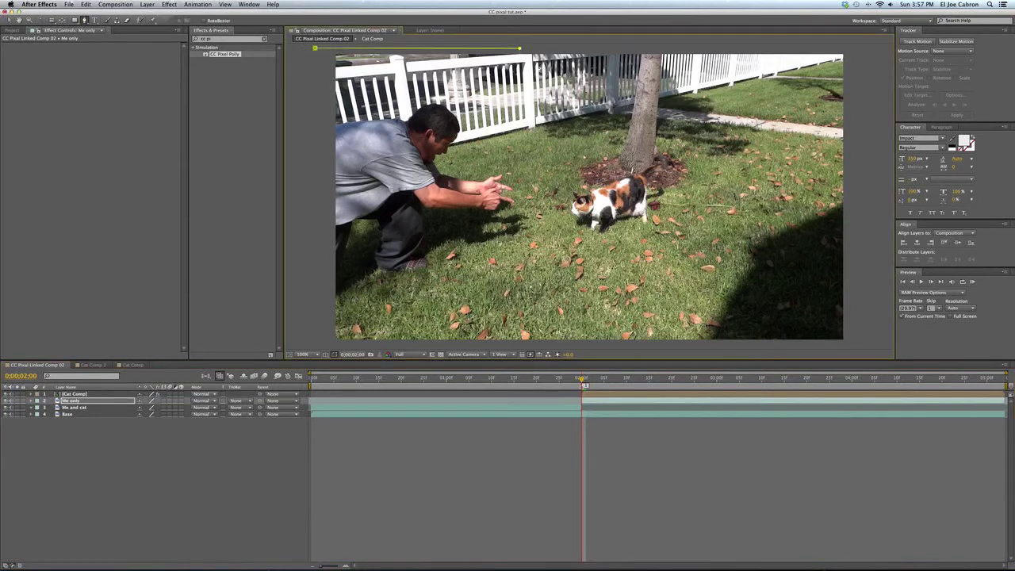
click(538, 344)
click(323, 343)
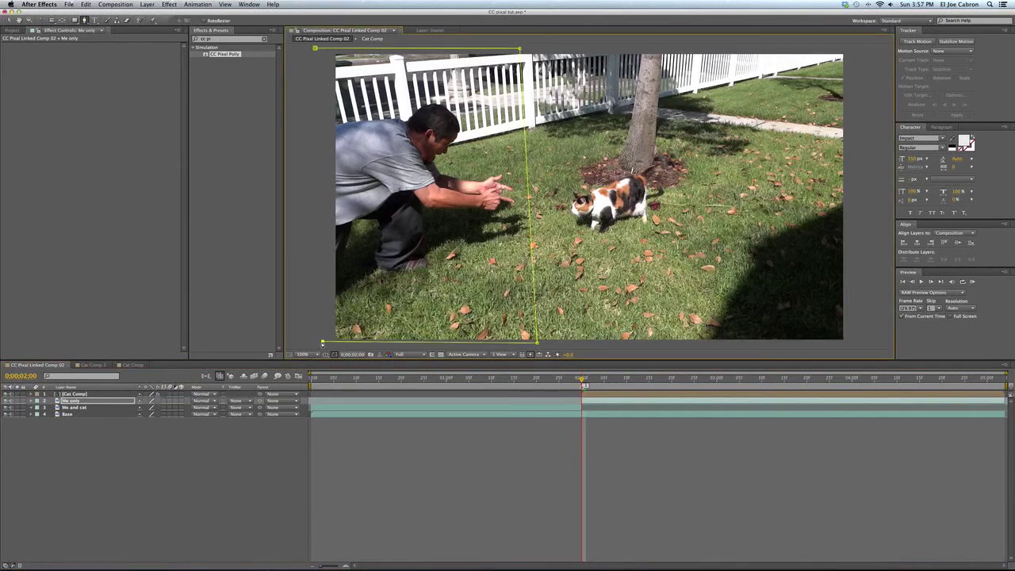
click(315, 50)
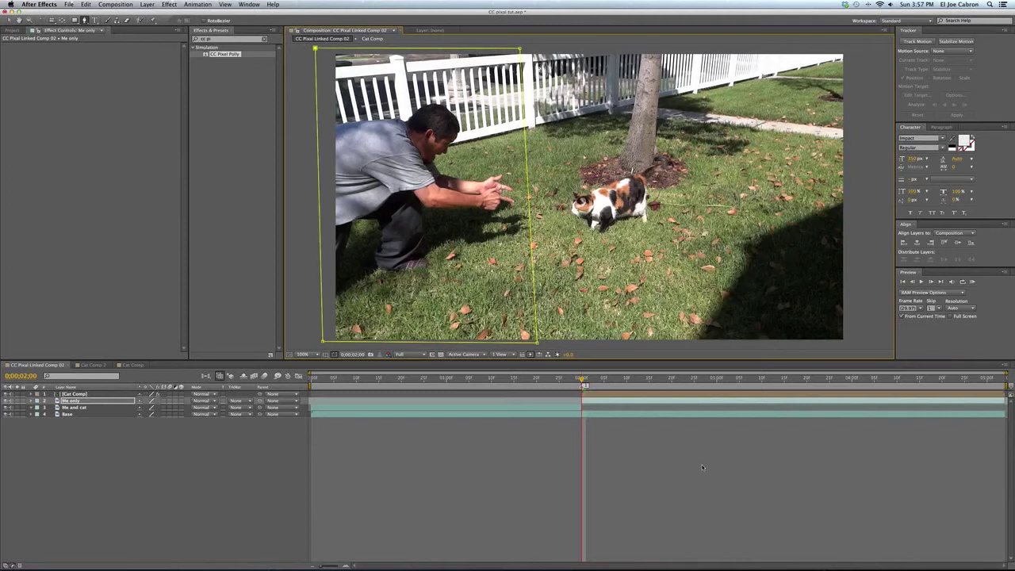
Step: Solo Me only and Base to check the mask, then turn Solo off for both
click(19, 402)
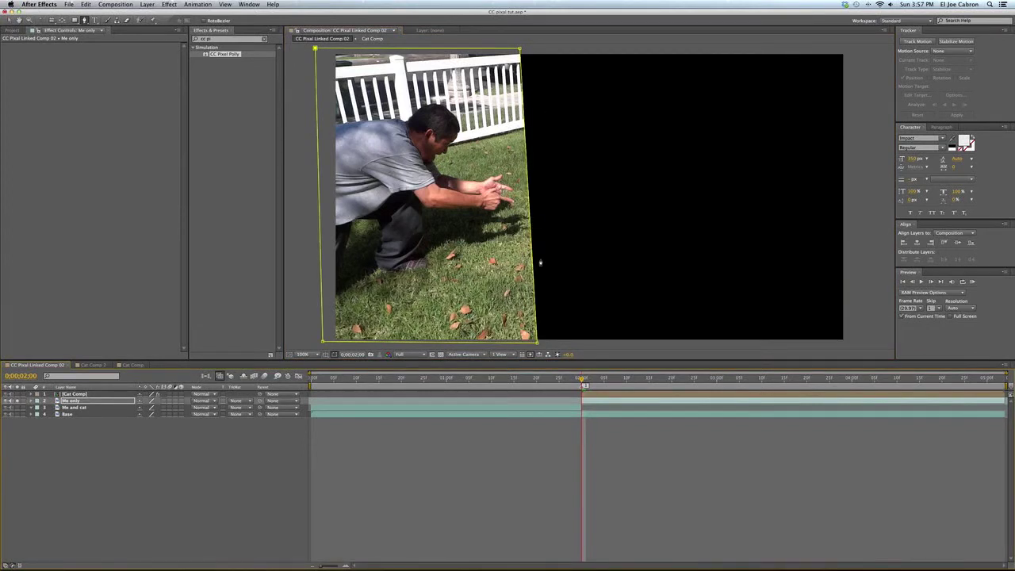
click(19, 414)
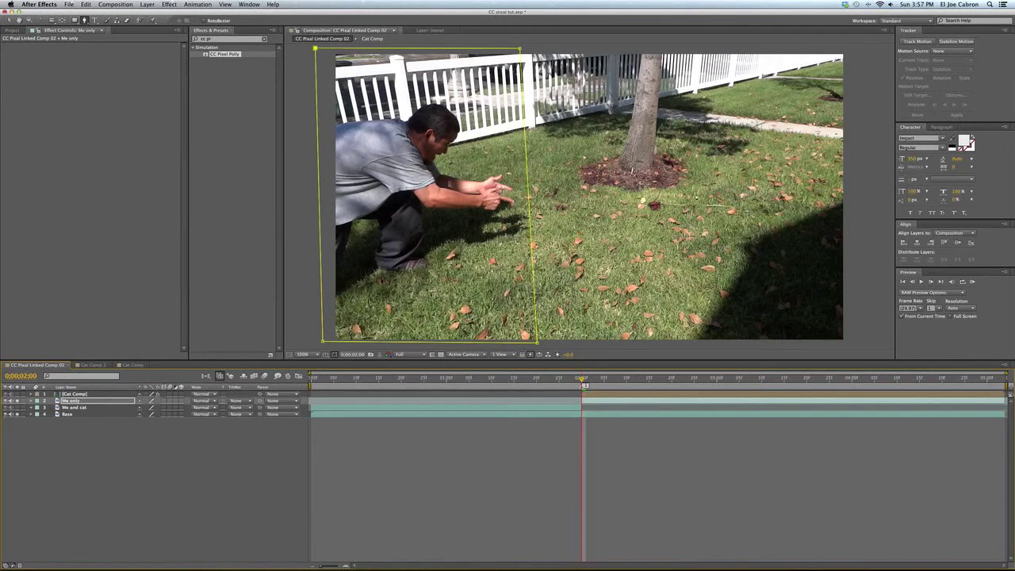
click(18, 414)
click(18, 407)
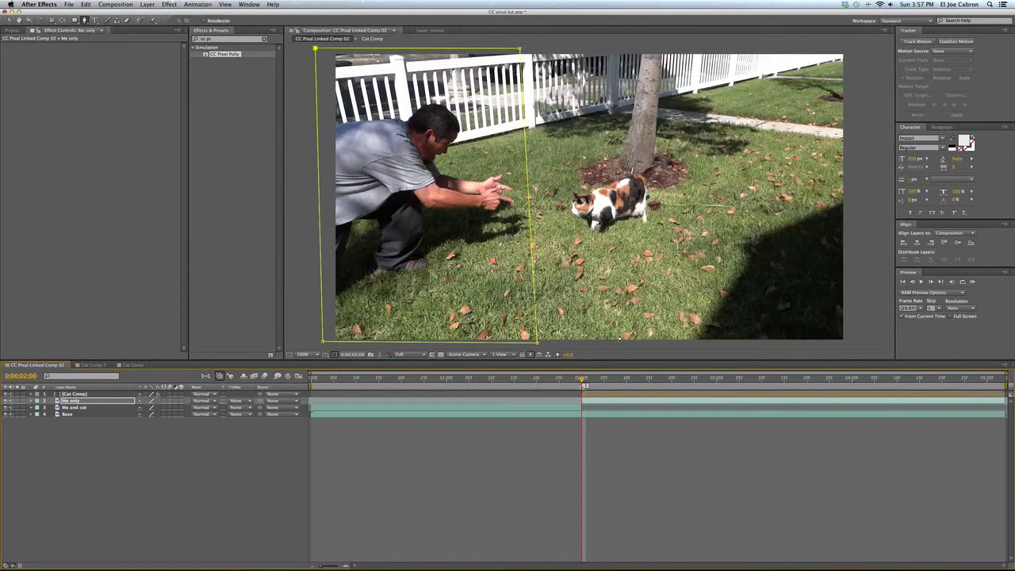
mouse_move(583, 383)
mouse_down()
mouse_move(508, 385)
mouse_move(585, 383)
mouse_up()
Step: Play the preview to watch the cat burst into CC Pixel Polly shards beside the man
key(space)
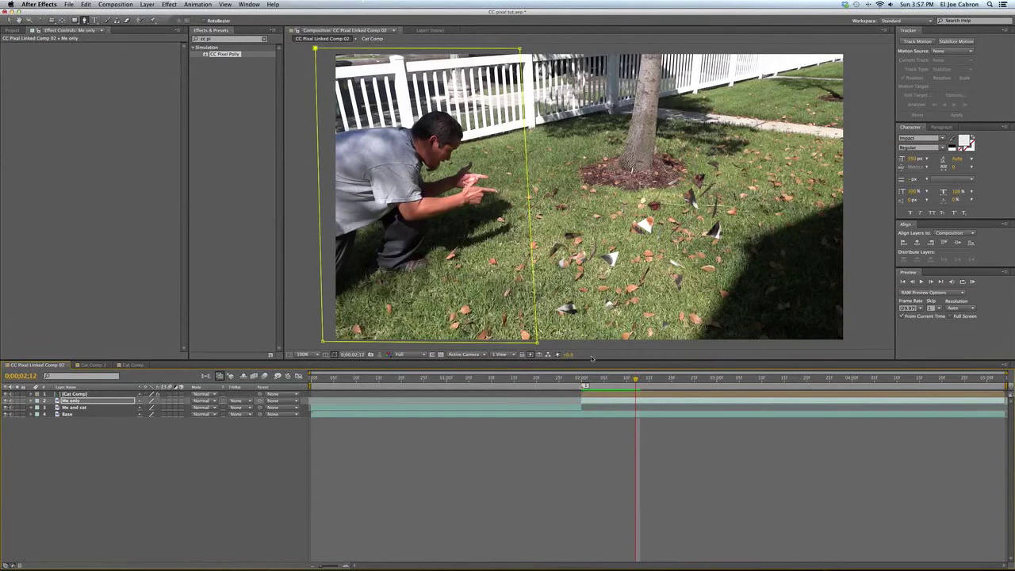
Step: Place CC Pixel Polly's Force Center on the cat at roughly 592, 441
click(74, 394)
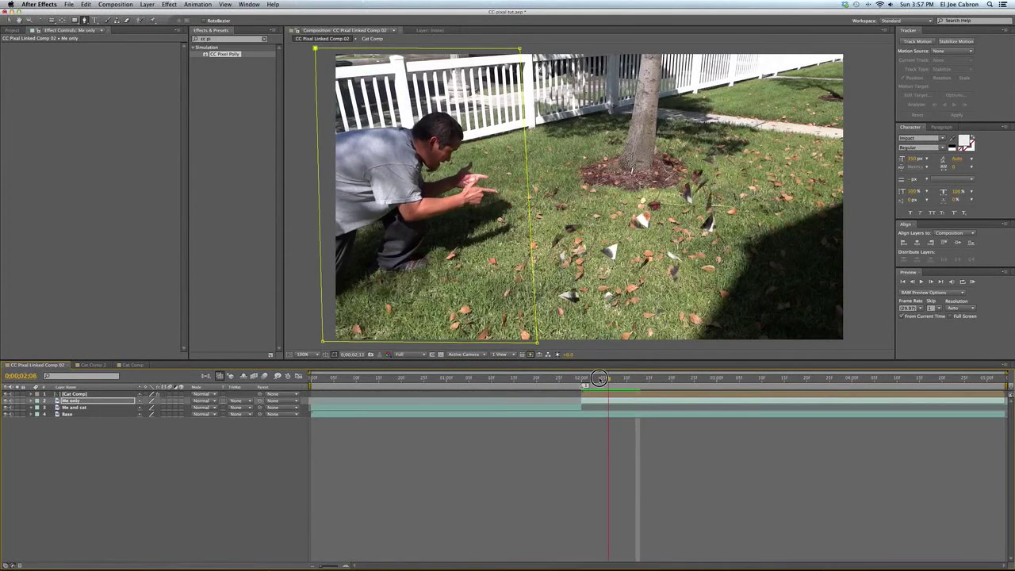
key(i)
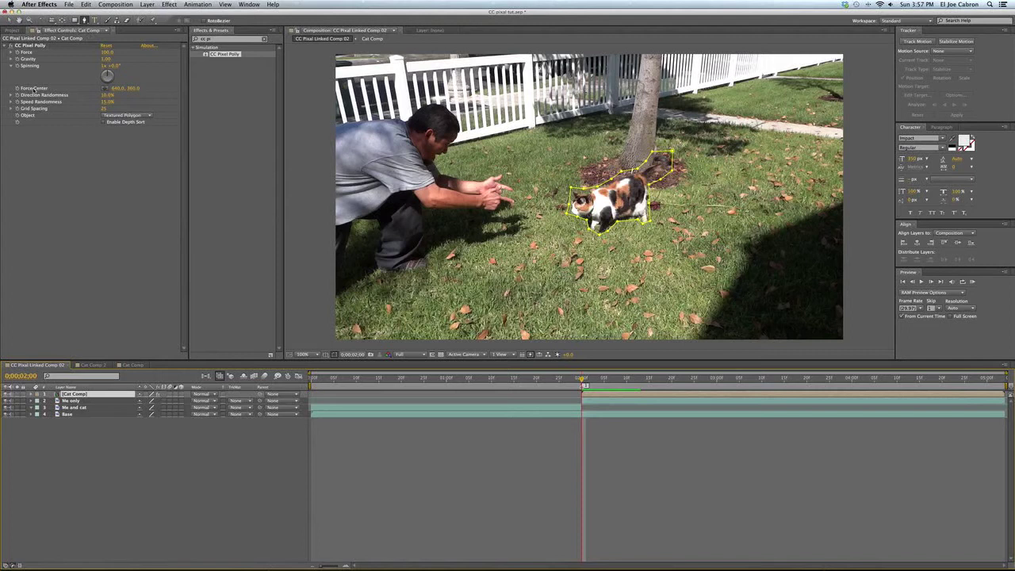
click(103, 90)
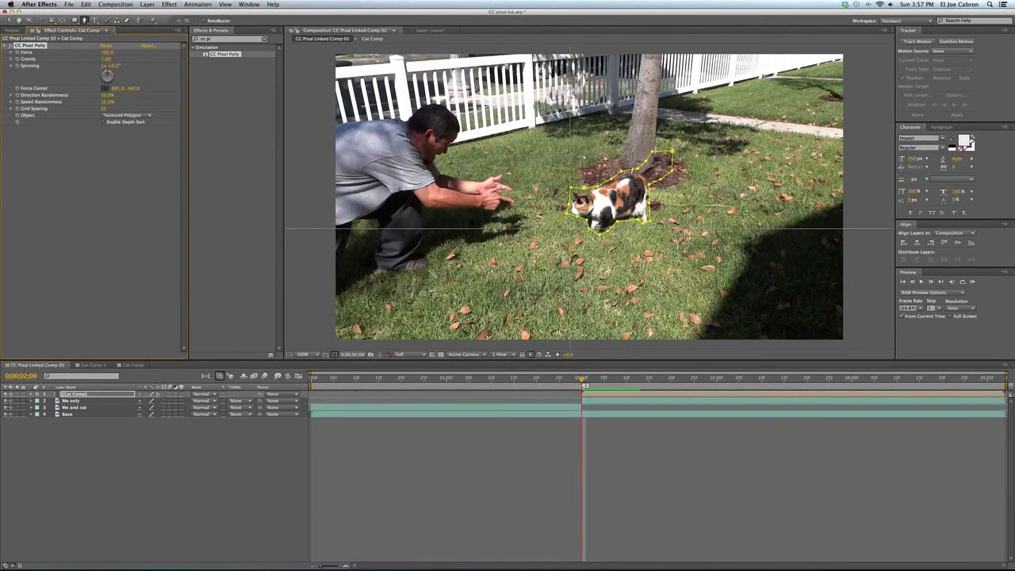
click(570, 229)
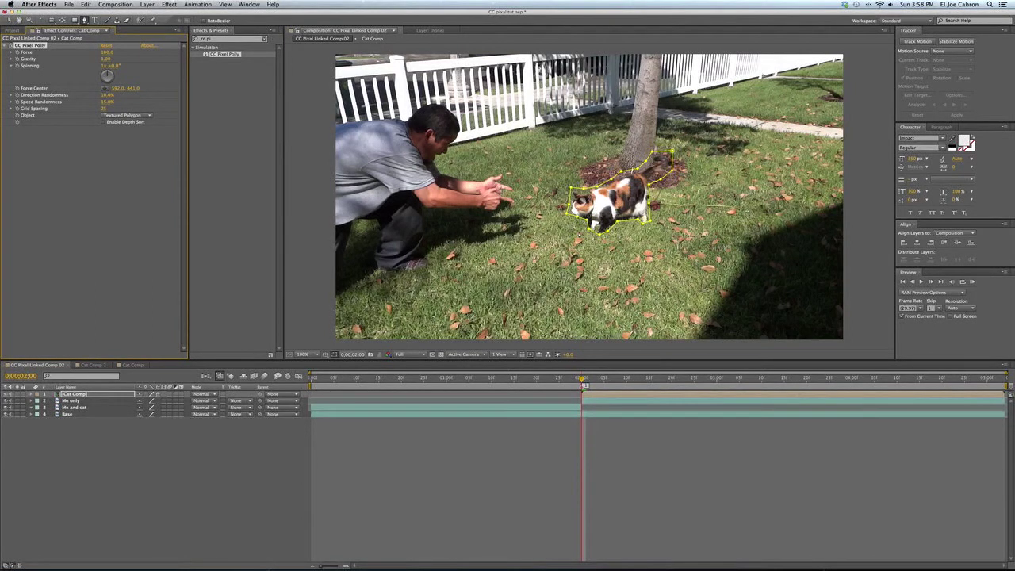
Step: Increase the CC Pixel Polly Force to 180 and preview the burst from 0:00:02:00
click(594, 378)
drag(594, 378, 604, 377)
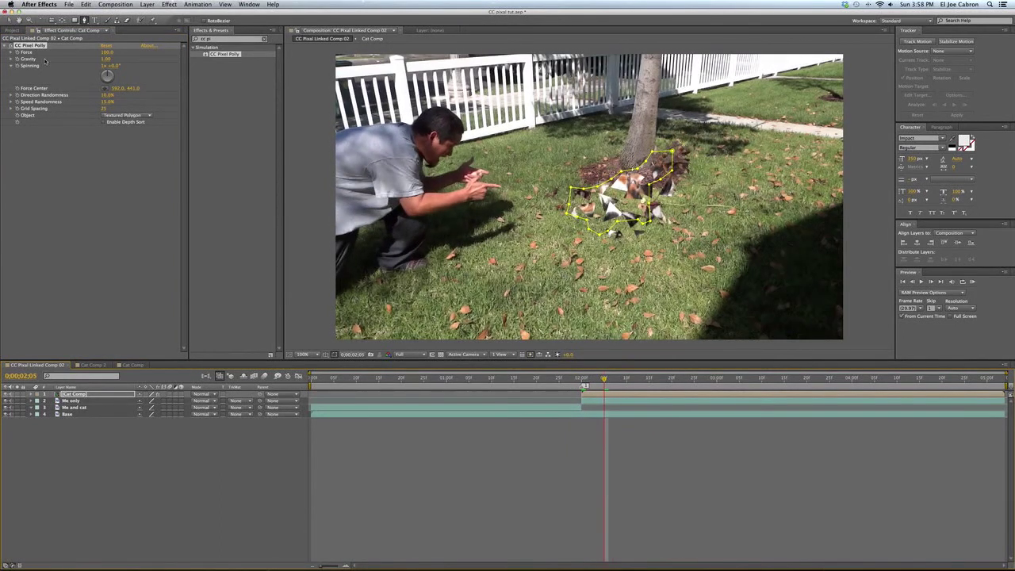
drag(105, 52, 140, 53)
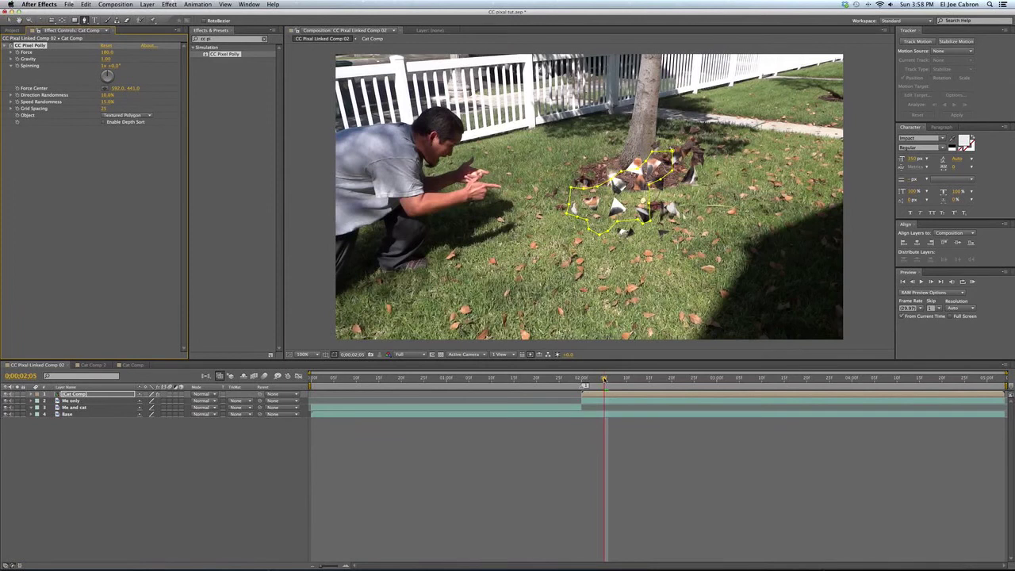
drag(604, 380, 573, 380)
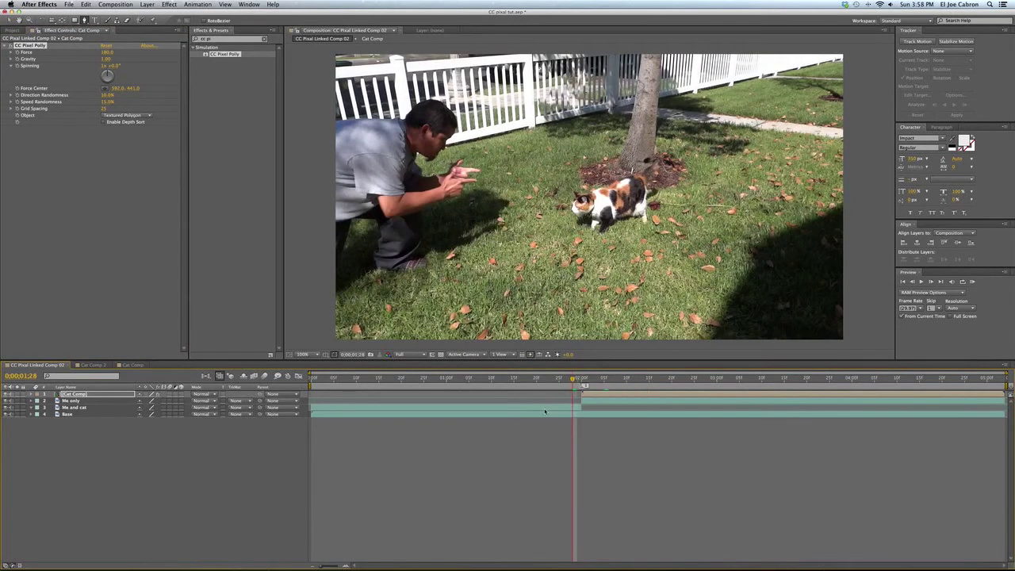
key(space)
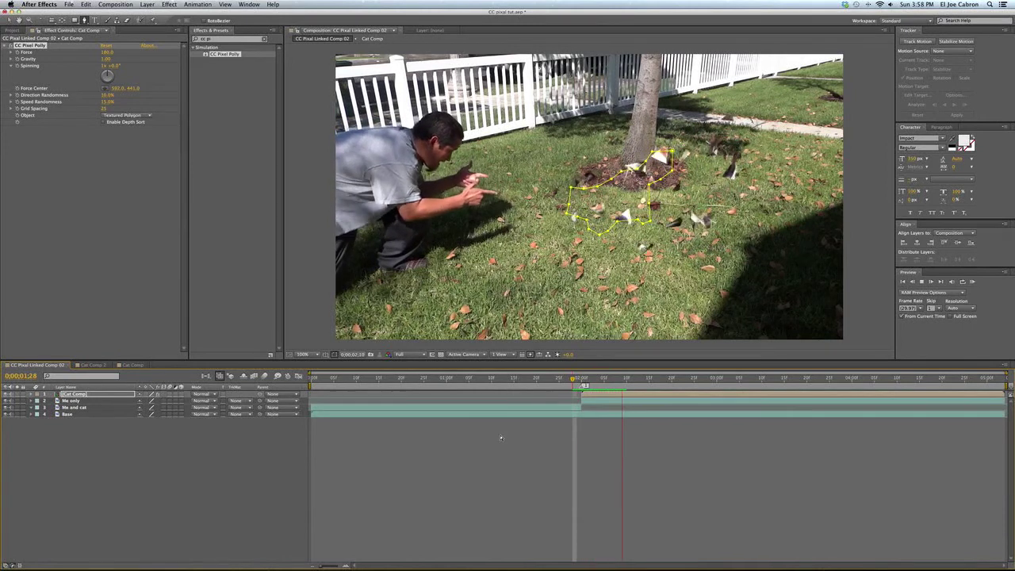
key(space)
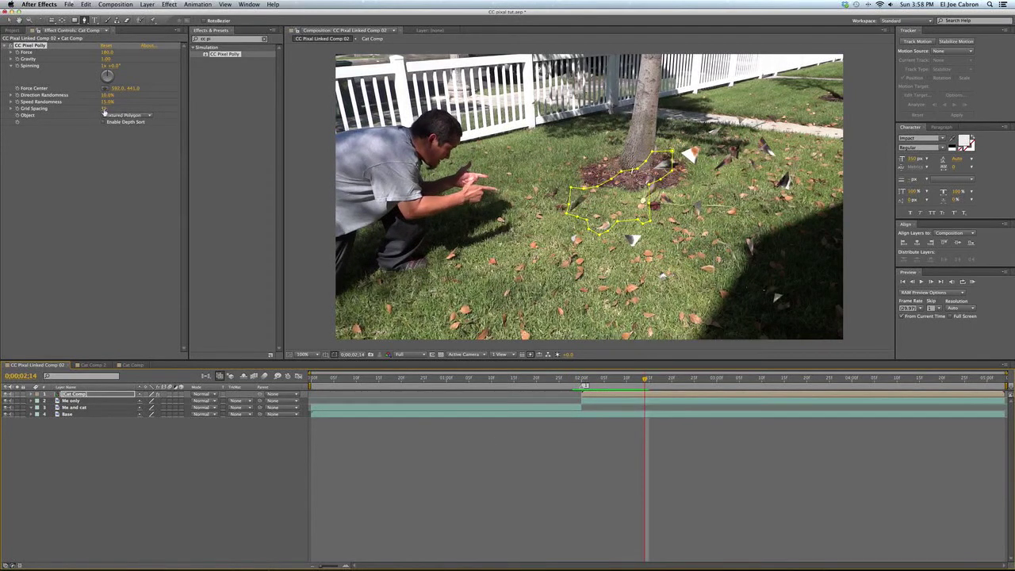
Step: Reduce Grid Spacing to 8 for smaller shards and preview from the 2-second frame
drag(104, 112, 95, 111)
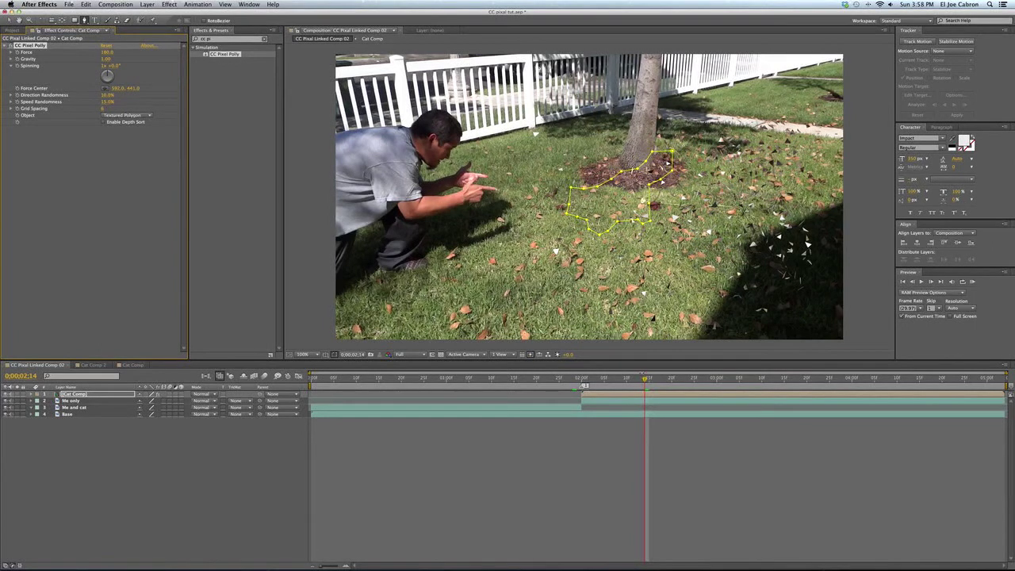
drag(646, 380, 579, 382)
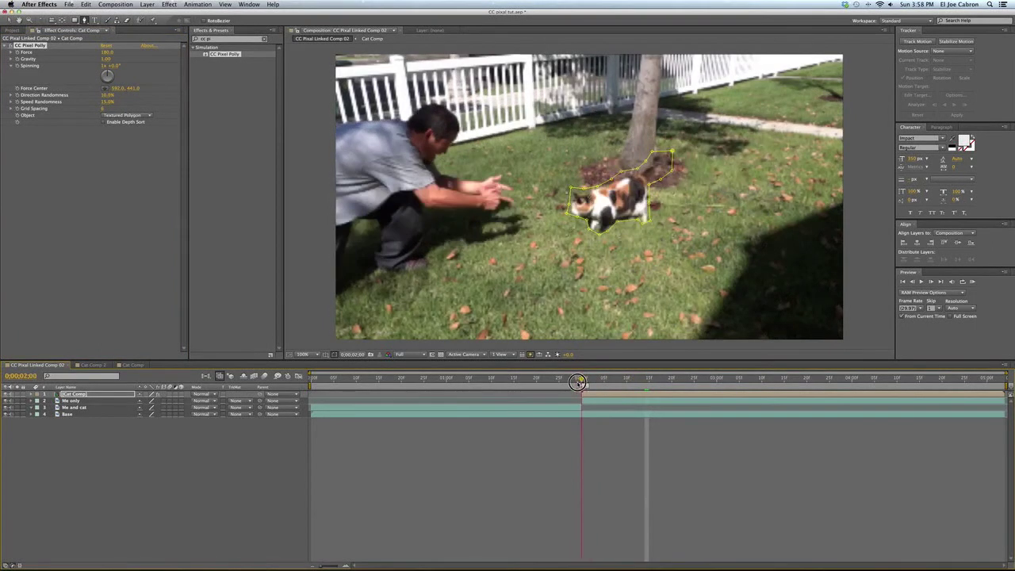
key(space)
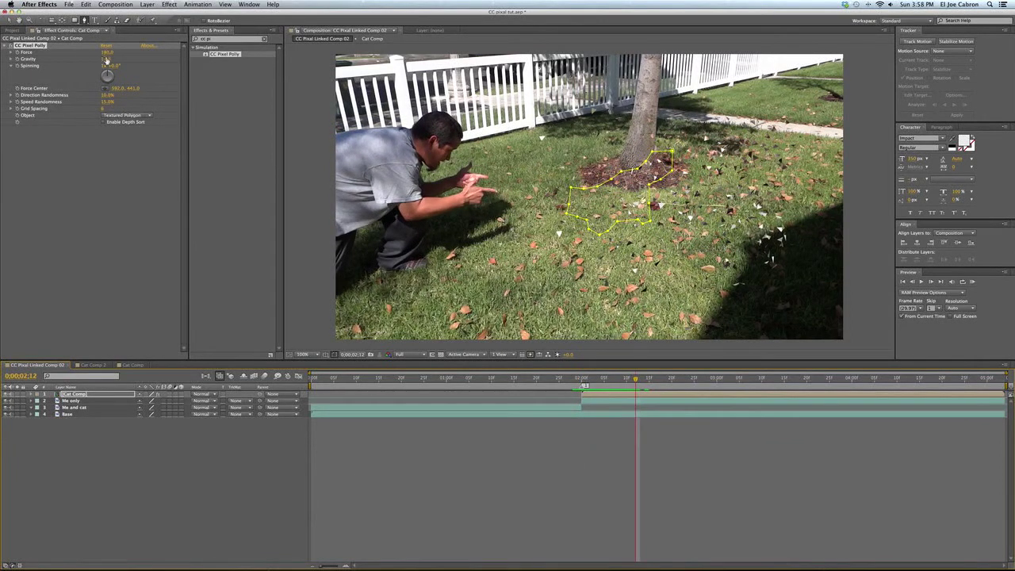
Step: Change the shards' Gravity and preview the burst from just before the breakup
drag(106, 59, 60, 65)
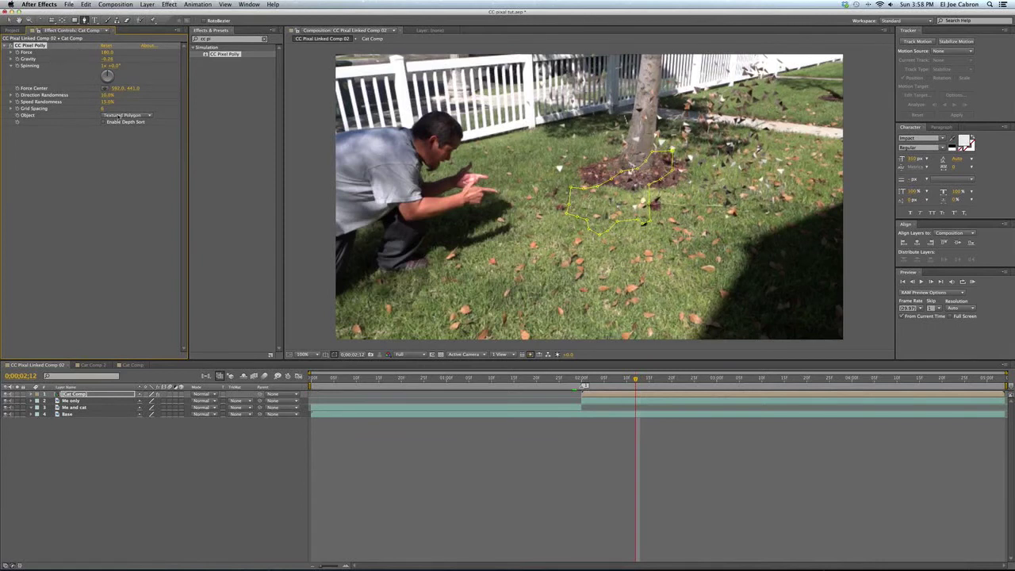
click(577, 381)
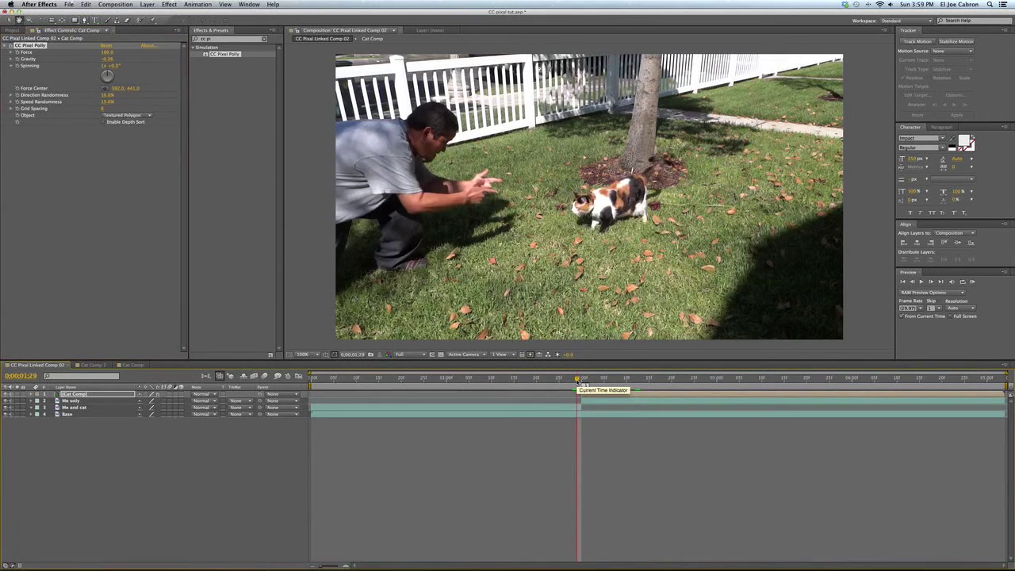
key(space)
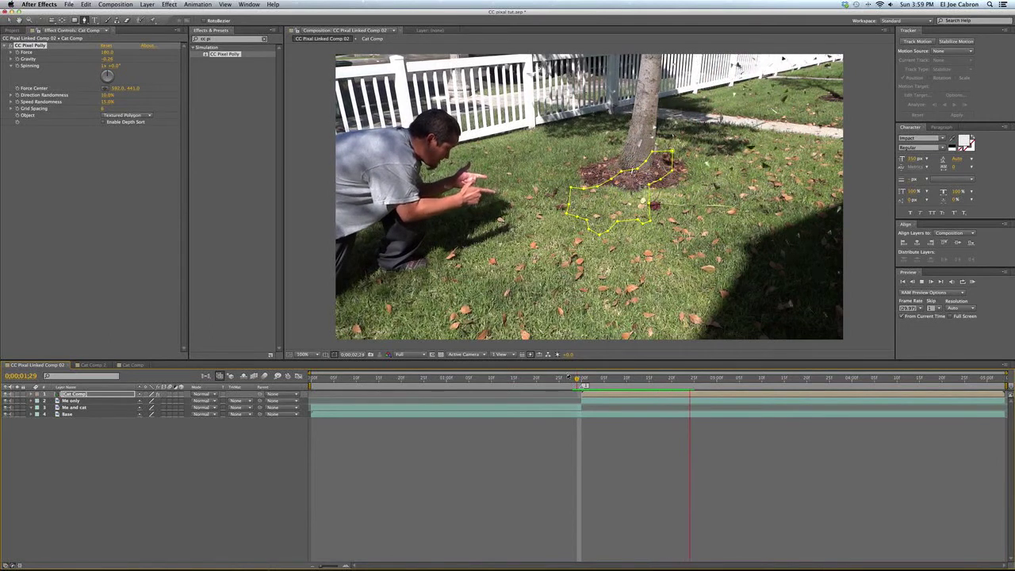
key(space)
key(space)
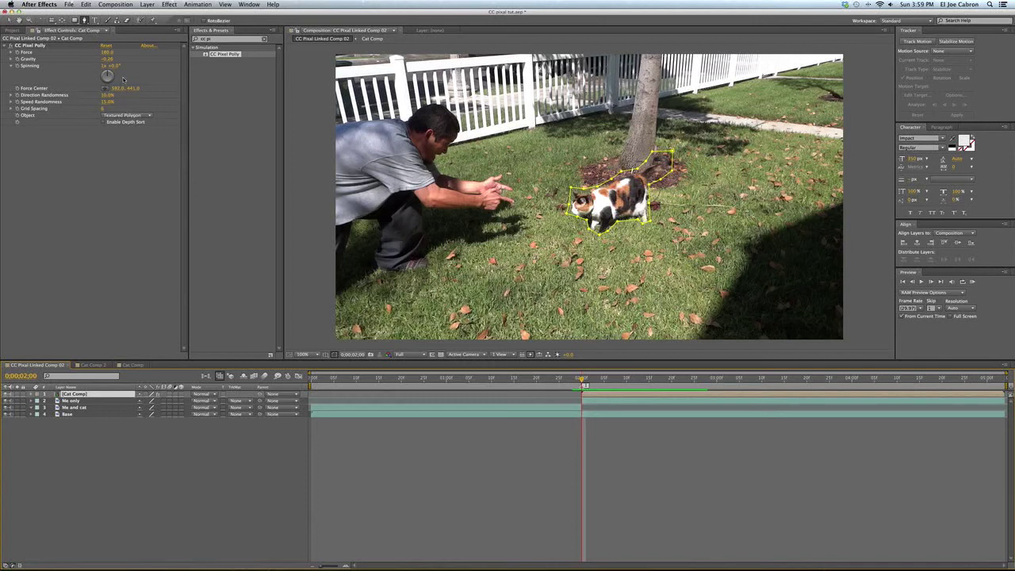
Step: Raise shard Spinning past one full revolution, then return to the frame where the cat is whole
drag(111, 77, 118, 80)
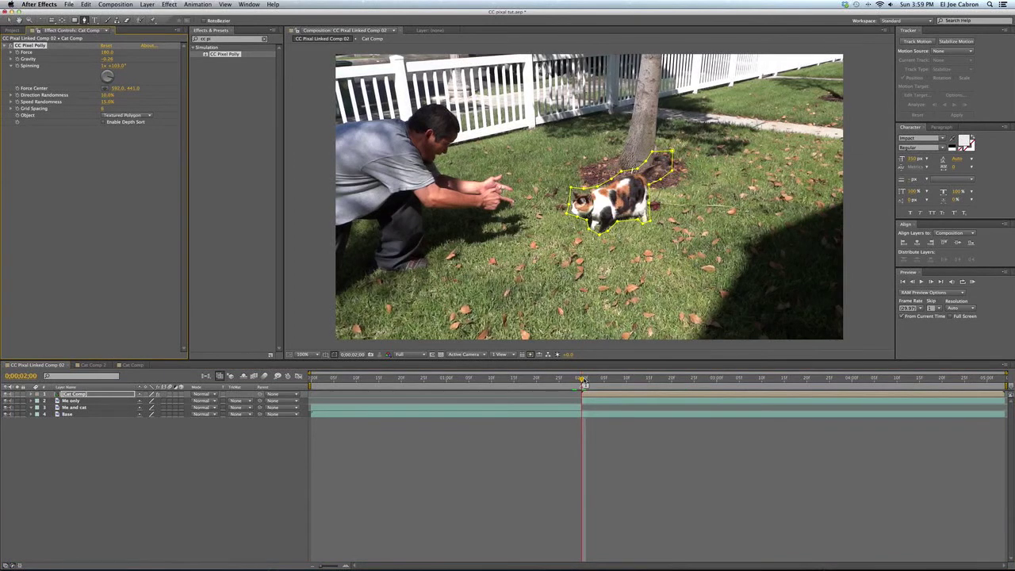
click(590, 377)
drag(589, 378, 633, 375)
drag(115, 77, 78, 87)
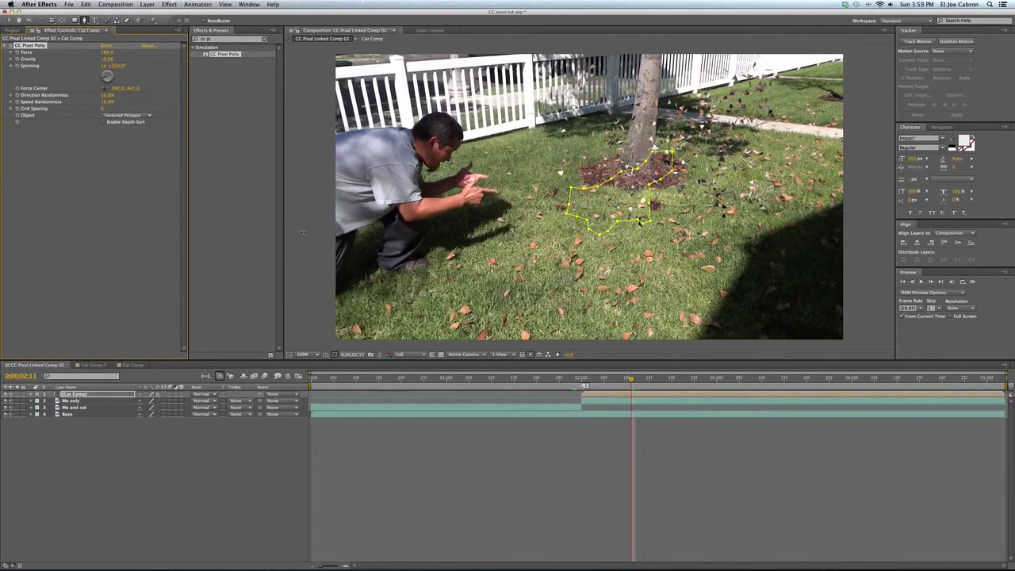
drag(632, 379, 582, 384)
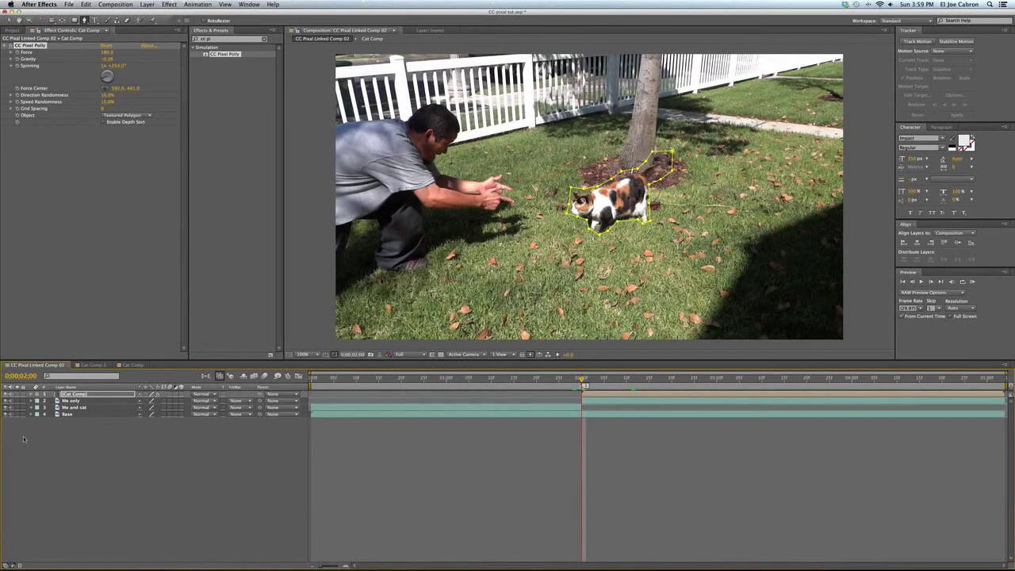
Step: Search 'glow' and apply the Stylize Glow effect to the Cat Comp layer
click(57, 395)
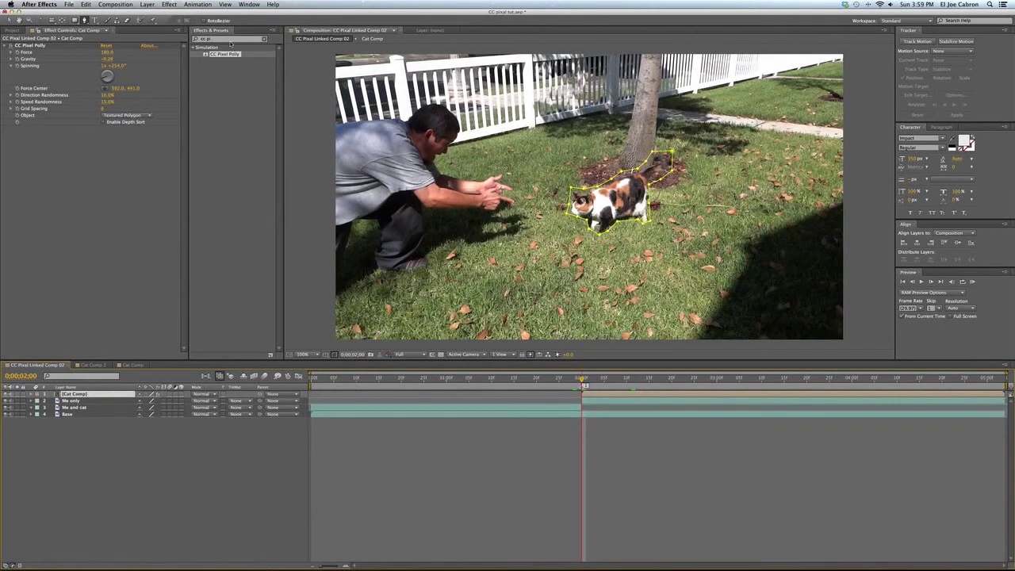
click(230, 41)
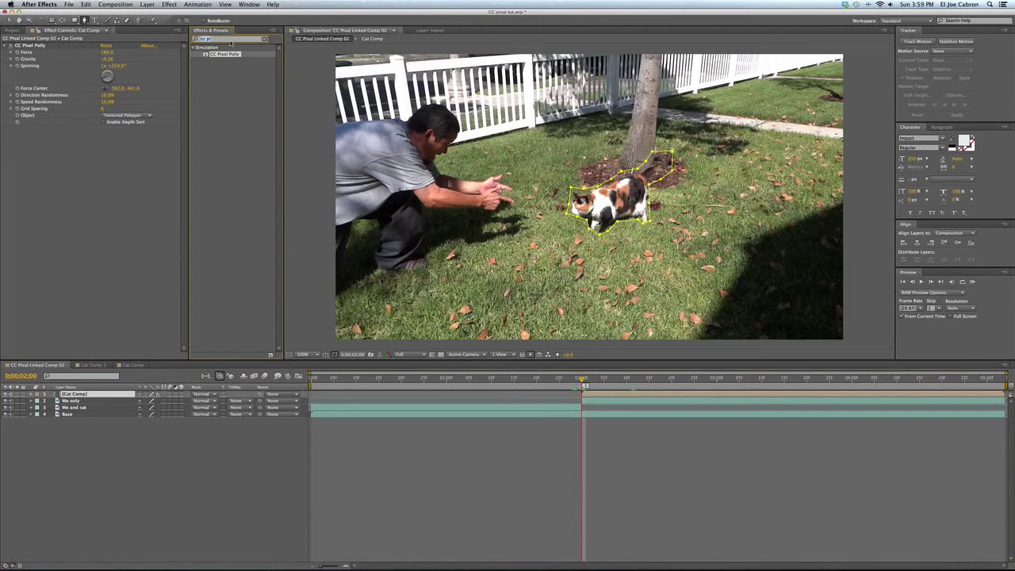
text(glow)
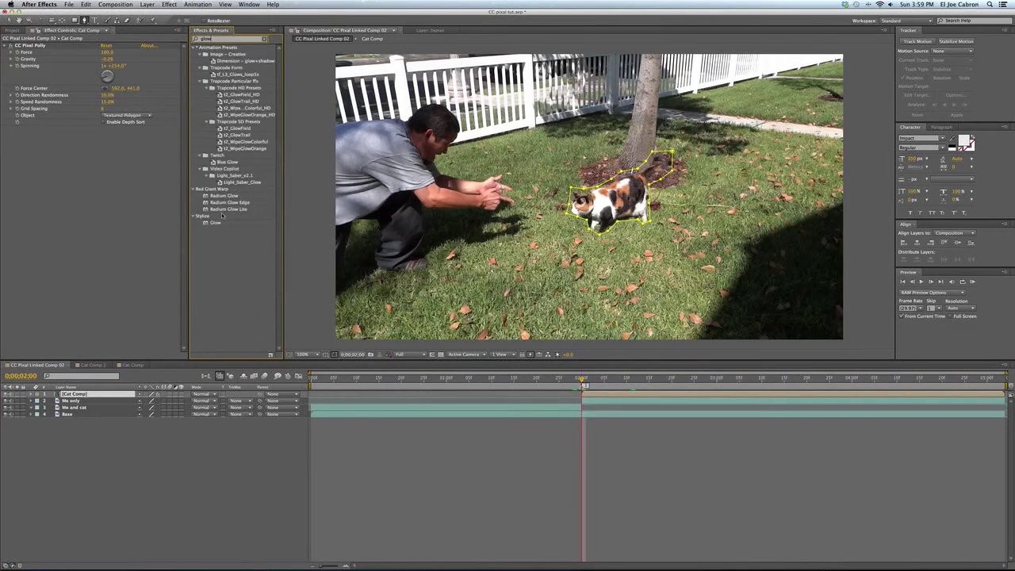
drag(214, 223, 64, 187)
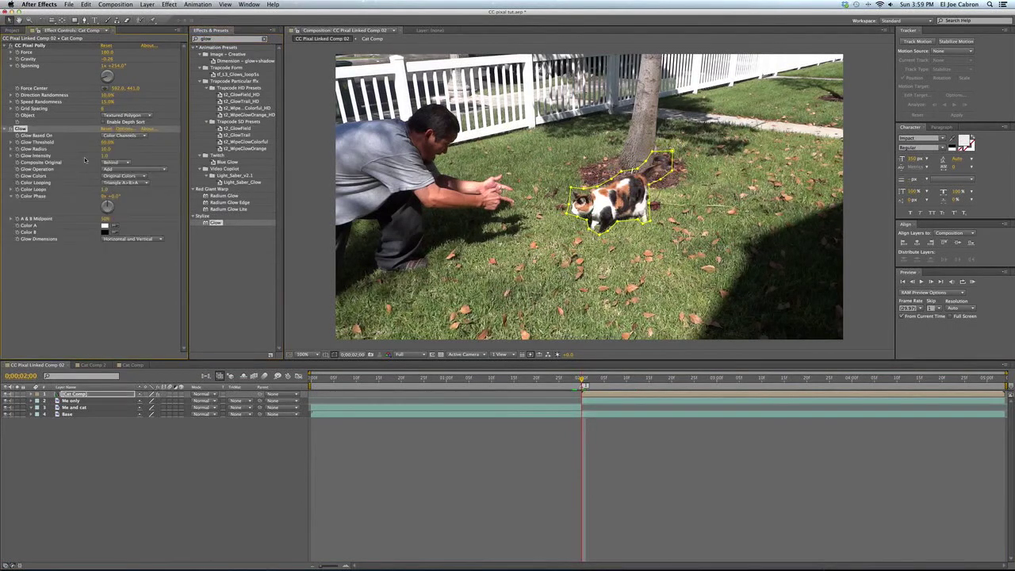
click(87, 143)
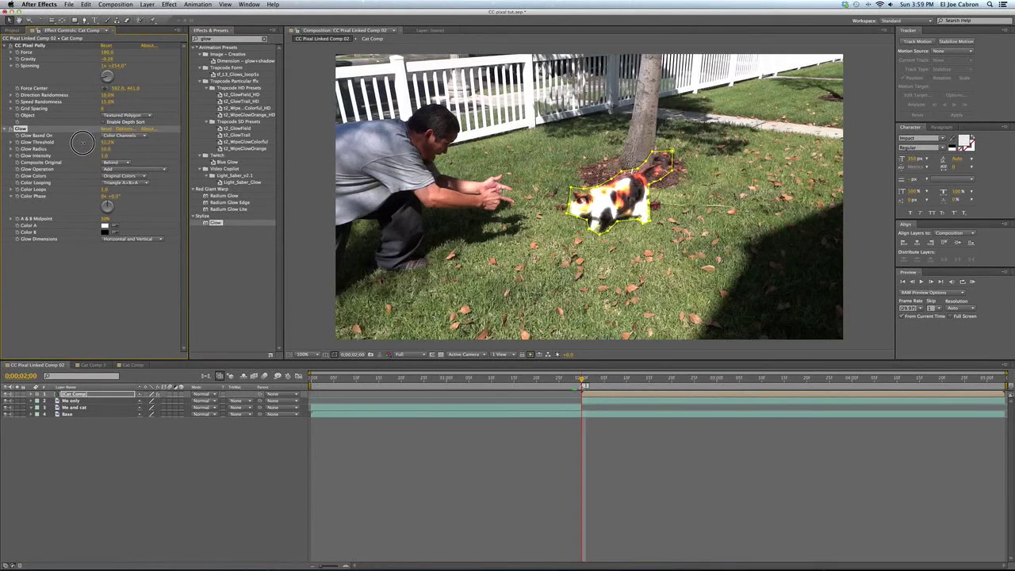
Step: Raise the Glow Threshold to soften the glow and preview the glowing breakup
drag(88, 143, 568, 376)
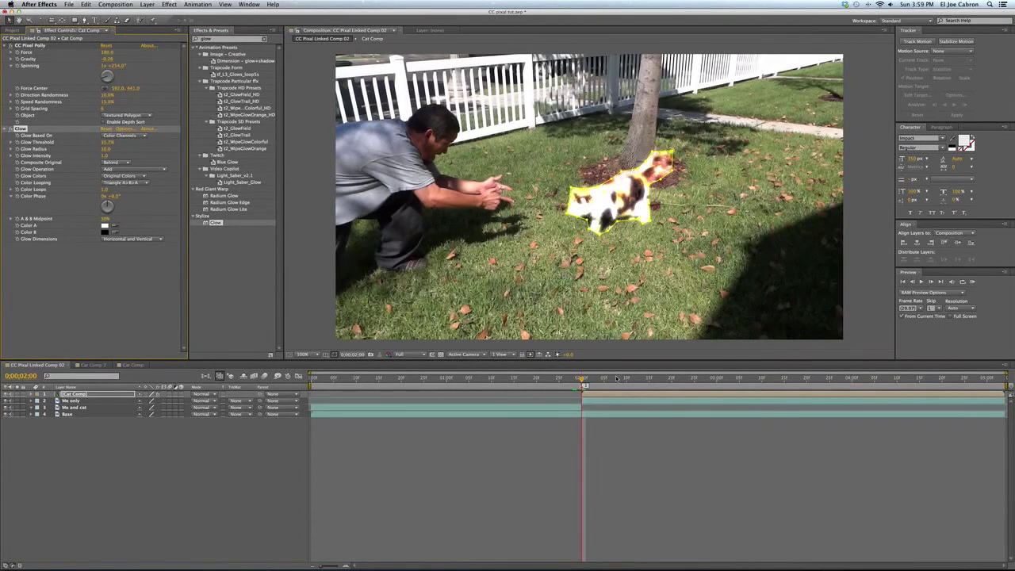
key(Page_Up)
key(Page_Up)
key(Page_Up)
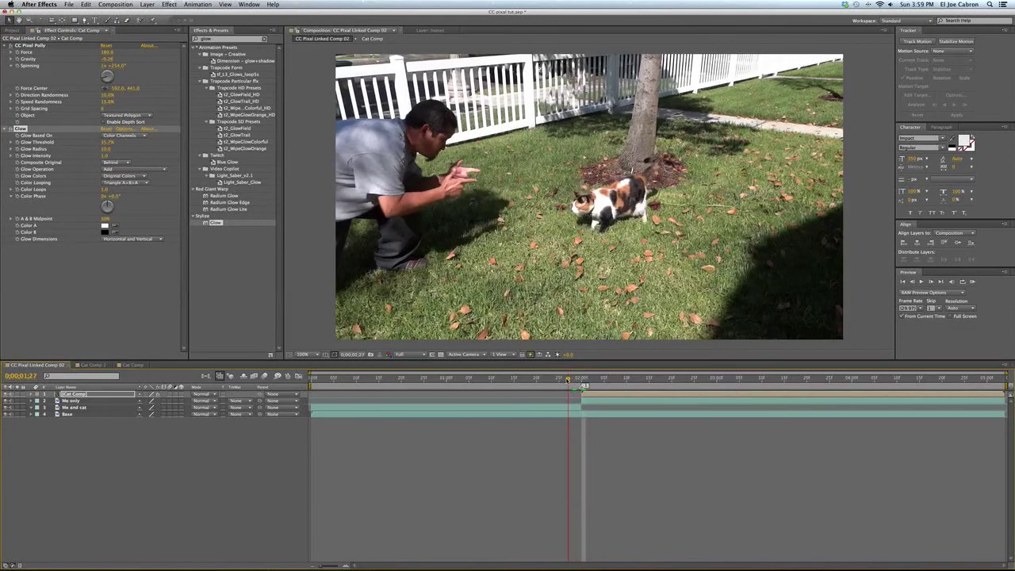
key(space)
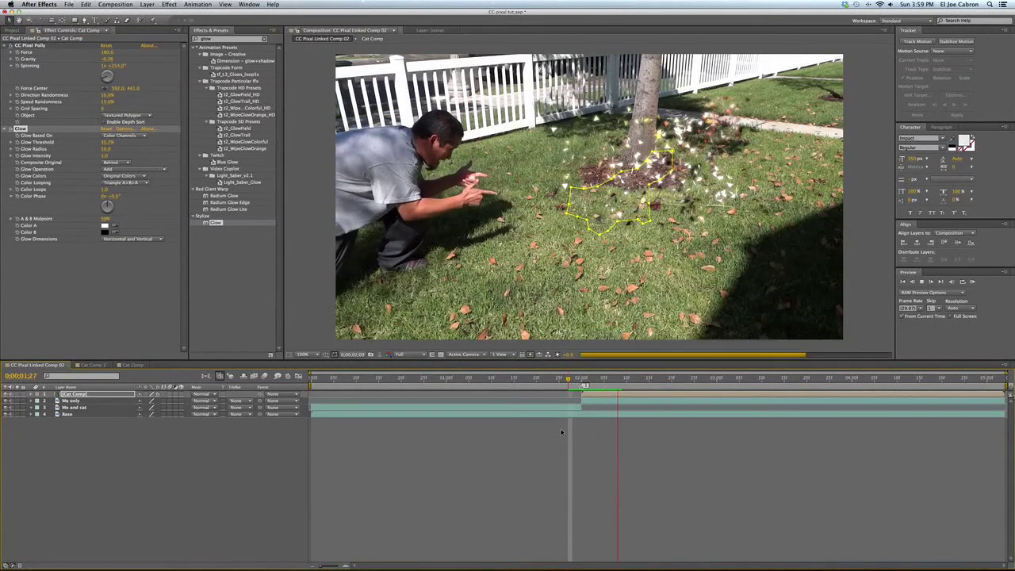
click(563, 430)
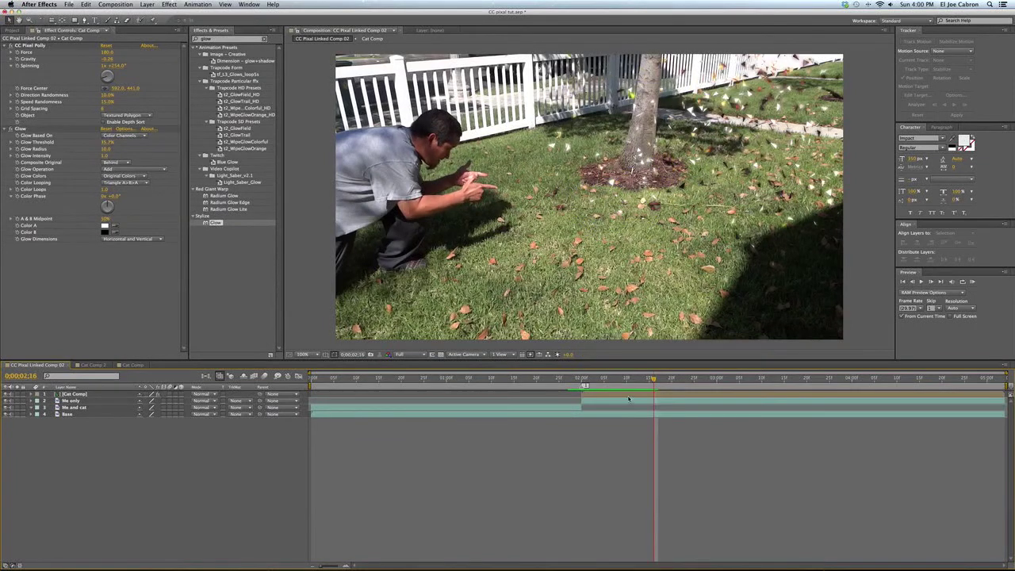
drag(654, 380, 585, 383)
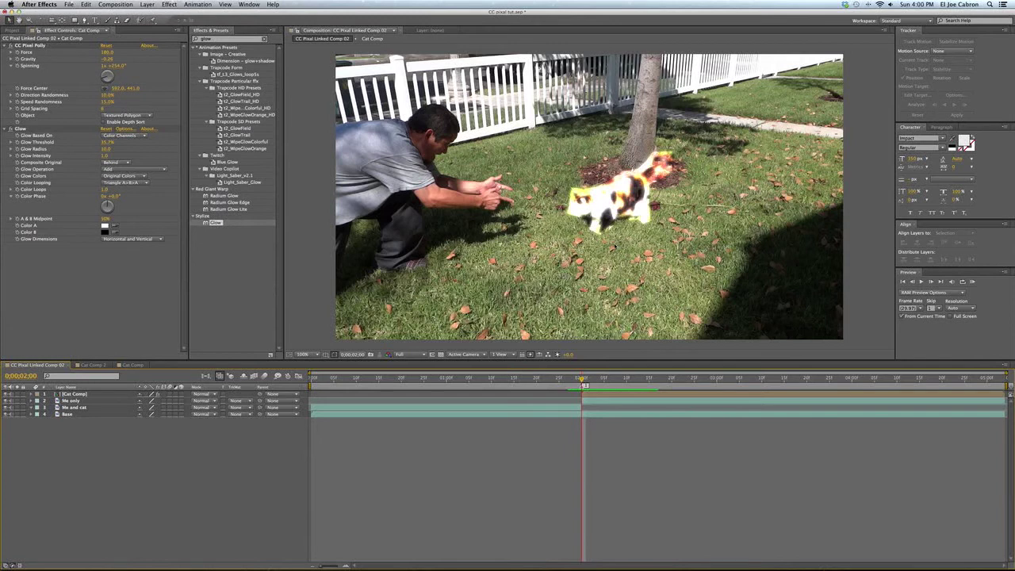
click(618, 380)
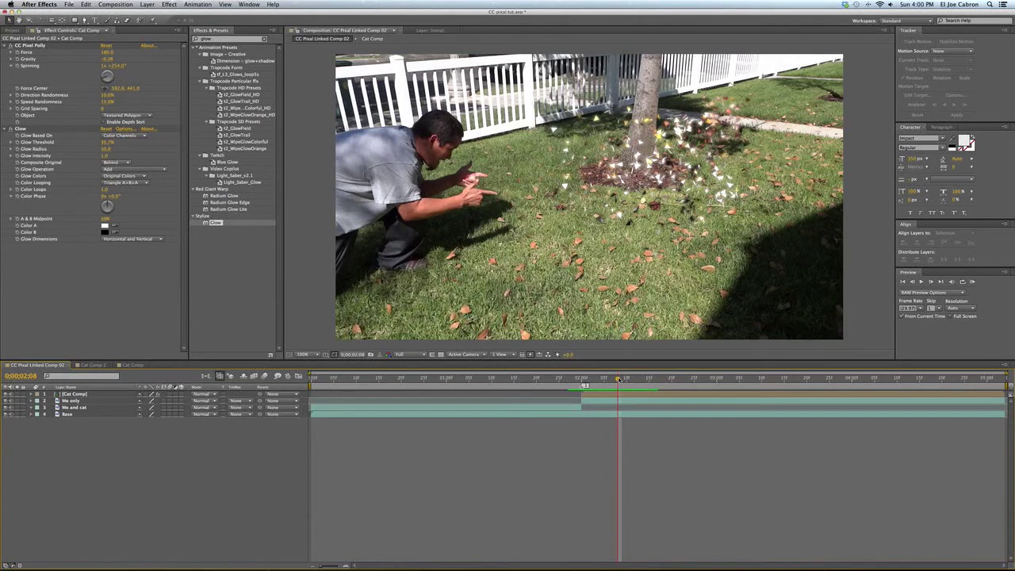
drag(618, 380, 584, 381)
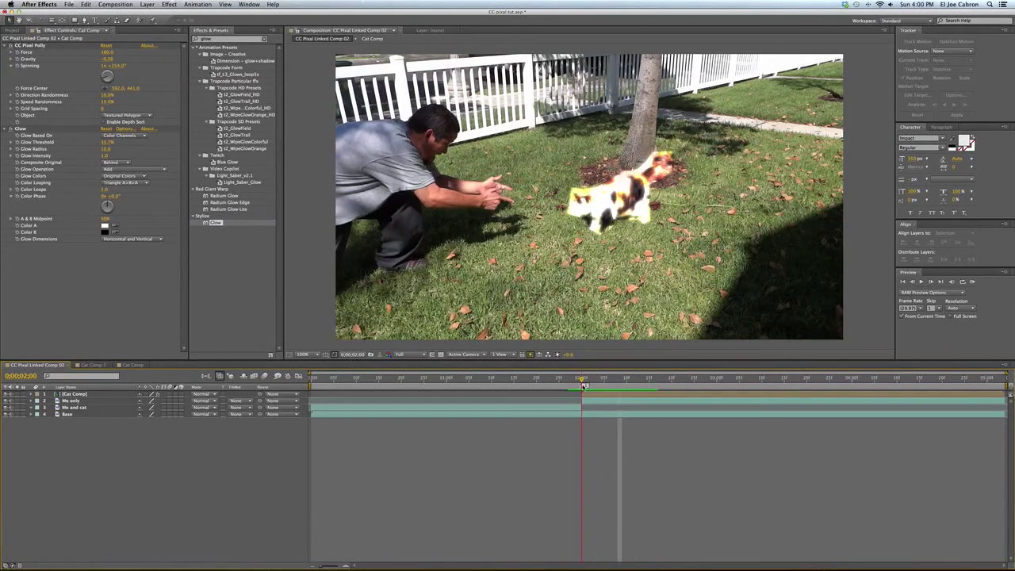
key(space)
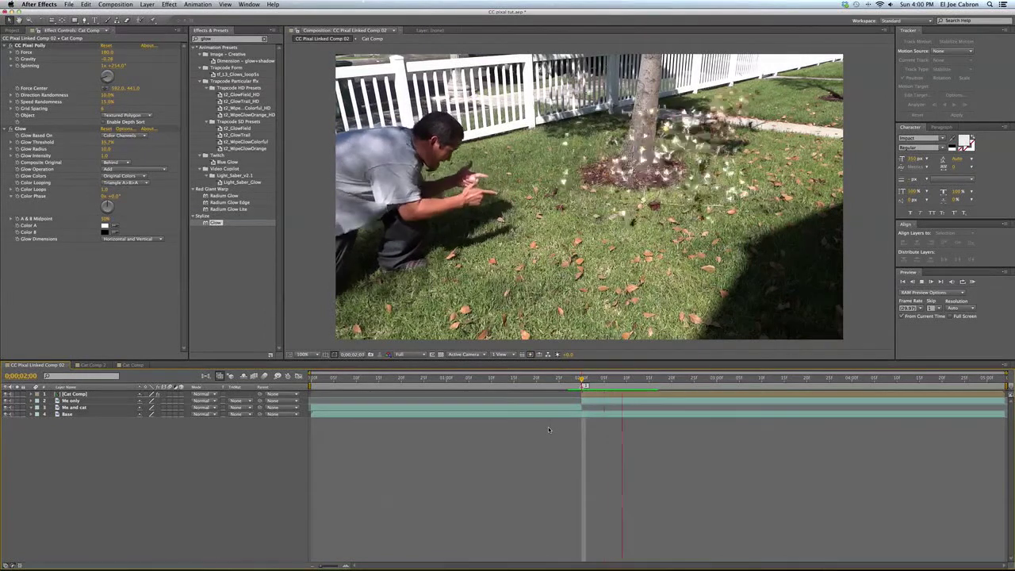
key(space)
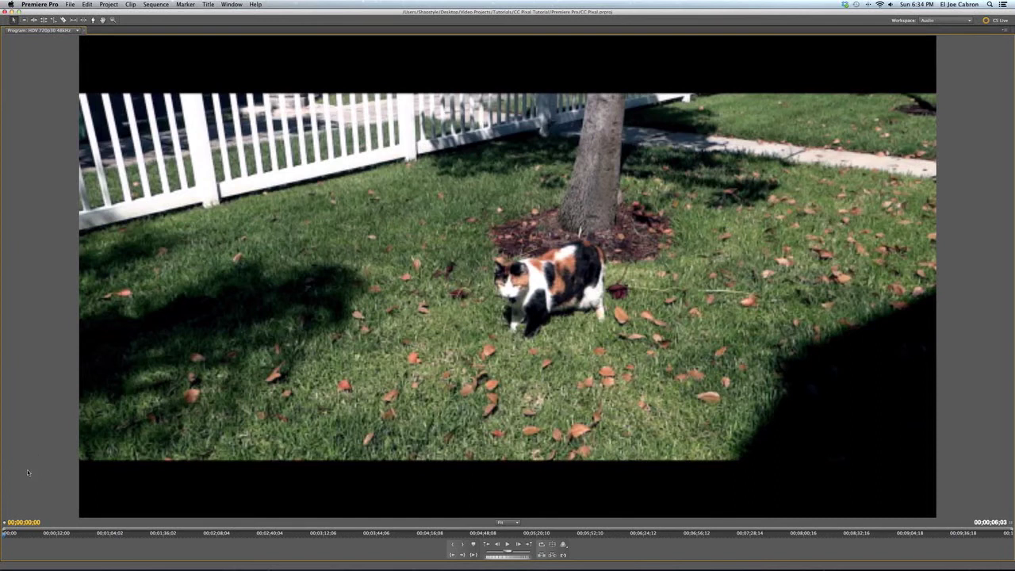
key(space)
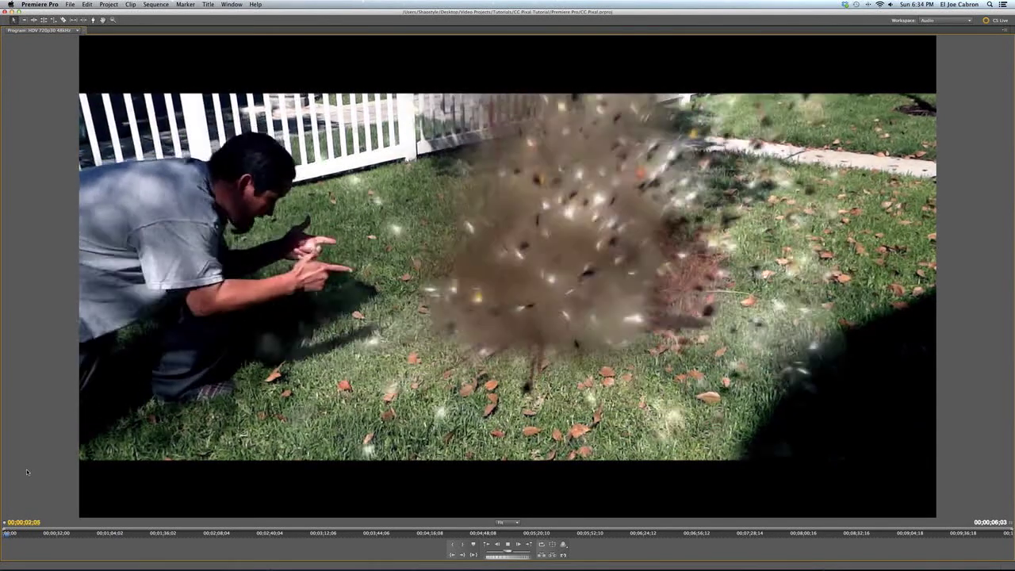
key(space)
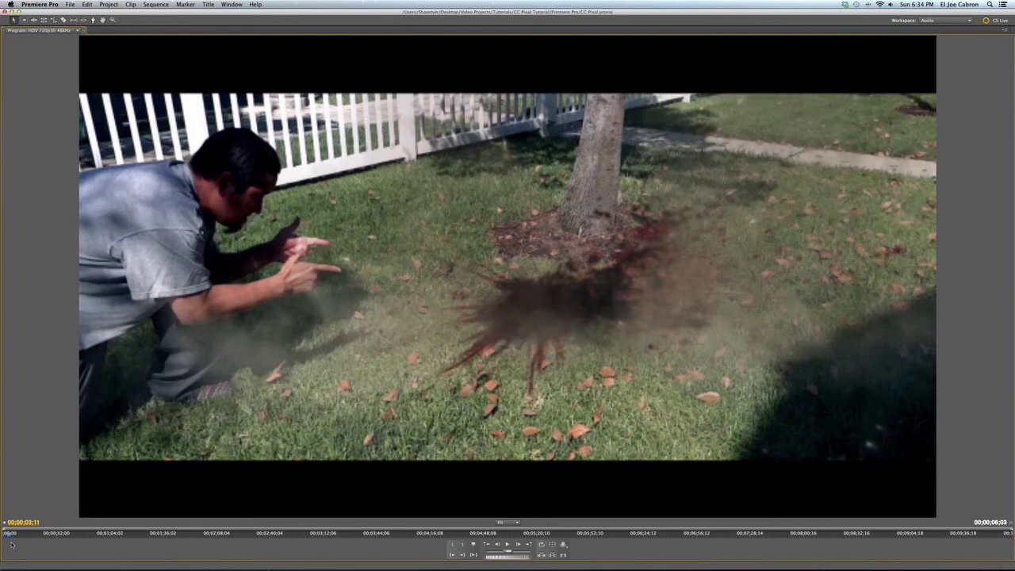
drag(7, 536, 7, 536)
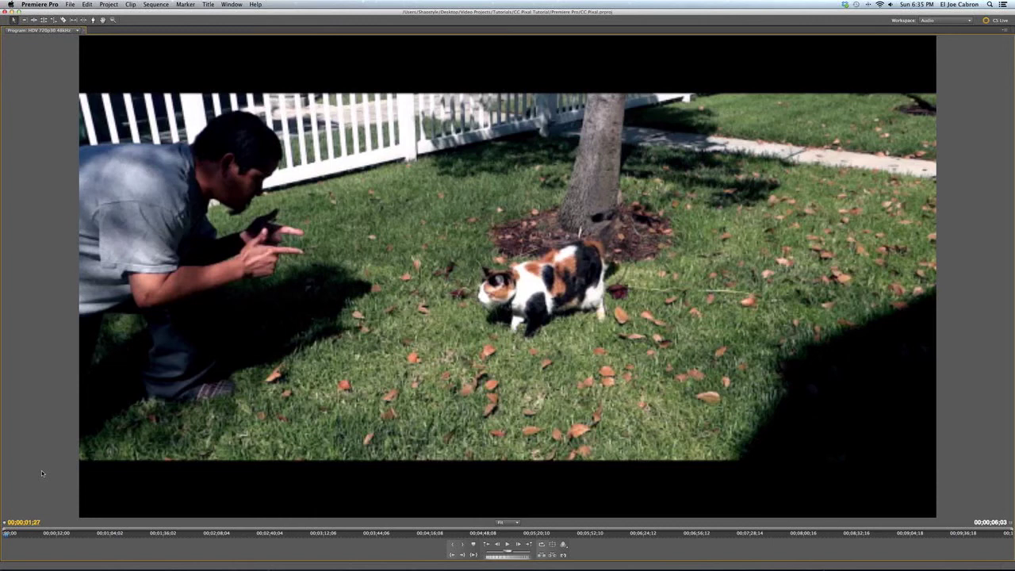
key(space)
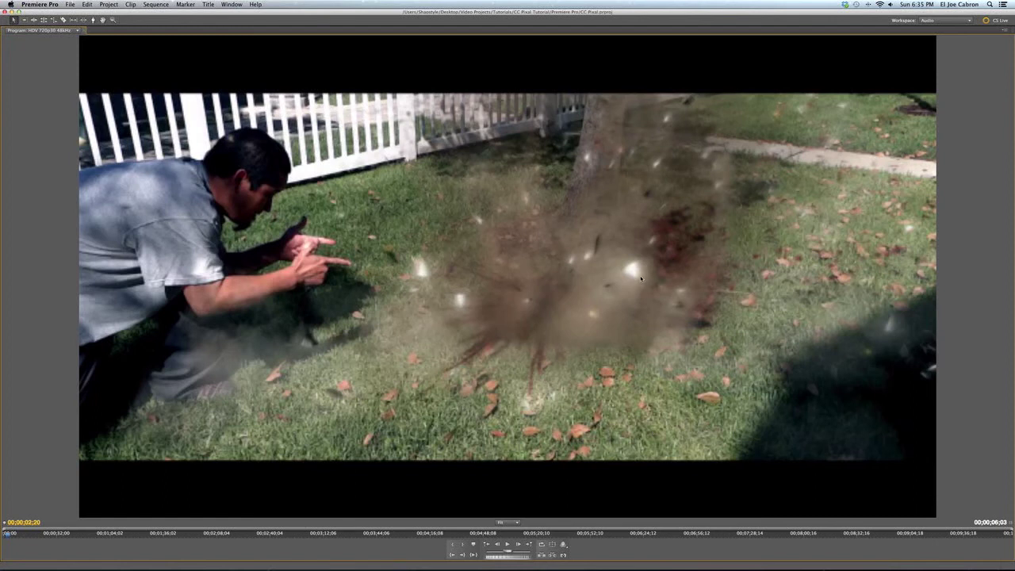
key(Left)
key(Left)
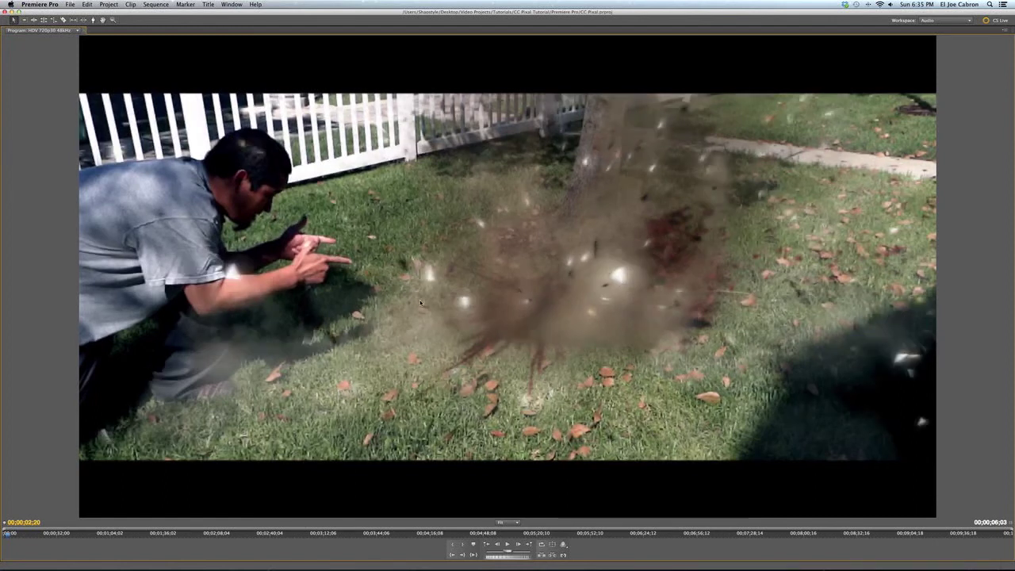
key(Left)
key(Left)
key(Left)
key(Left)
key(Left)
key(Left)
key(Left)
key(Left)
key(Left)
key(Left)
key(Left)
key(Left)
key(Left)
key(Left)
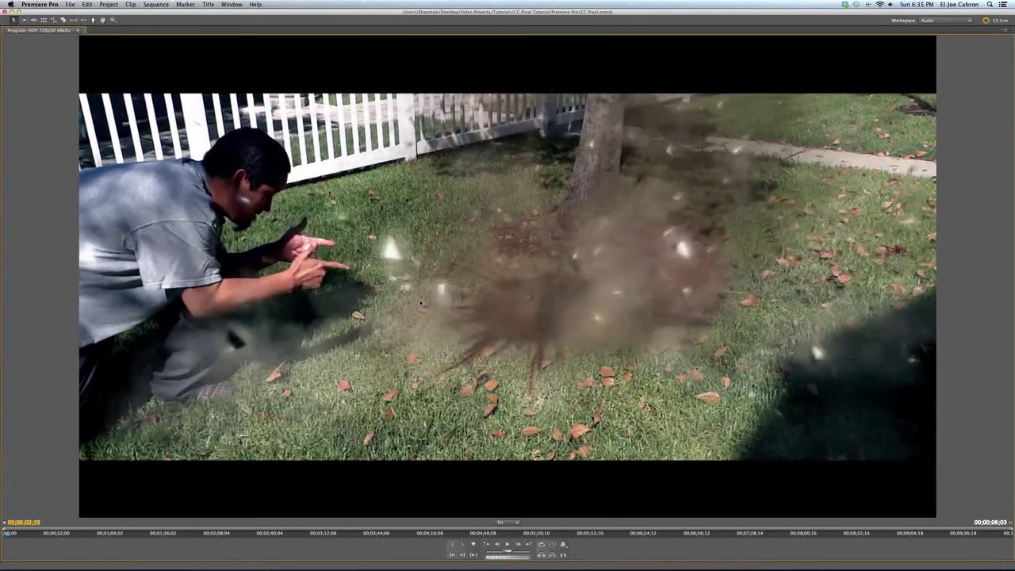
key(Right)
key(Right)
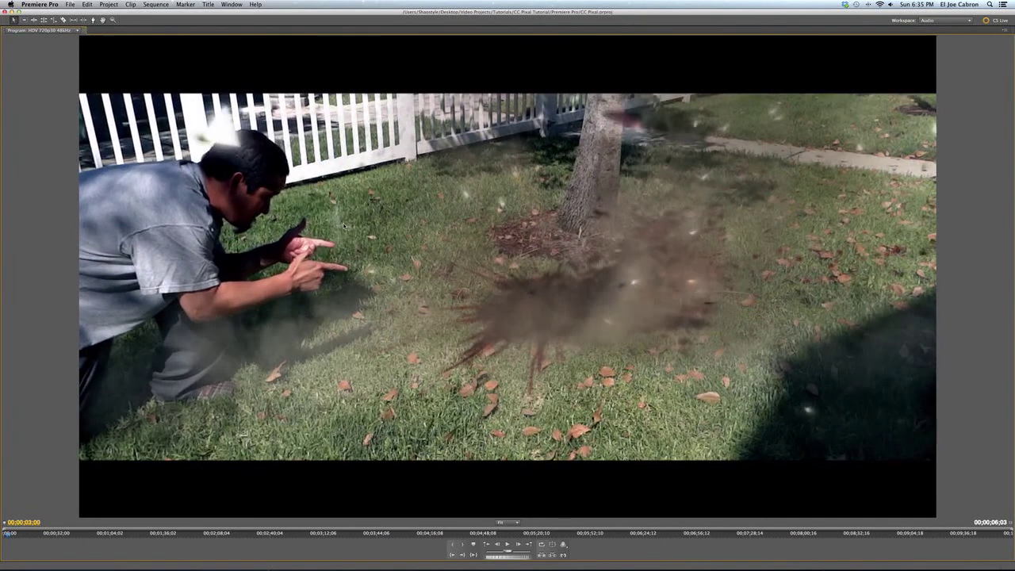
key(Left)
key(Left)
key(Left)
key(Left)
key(Left)
key(Left)
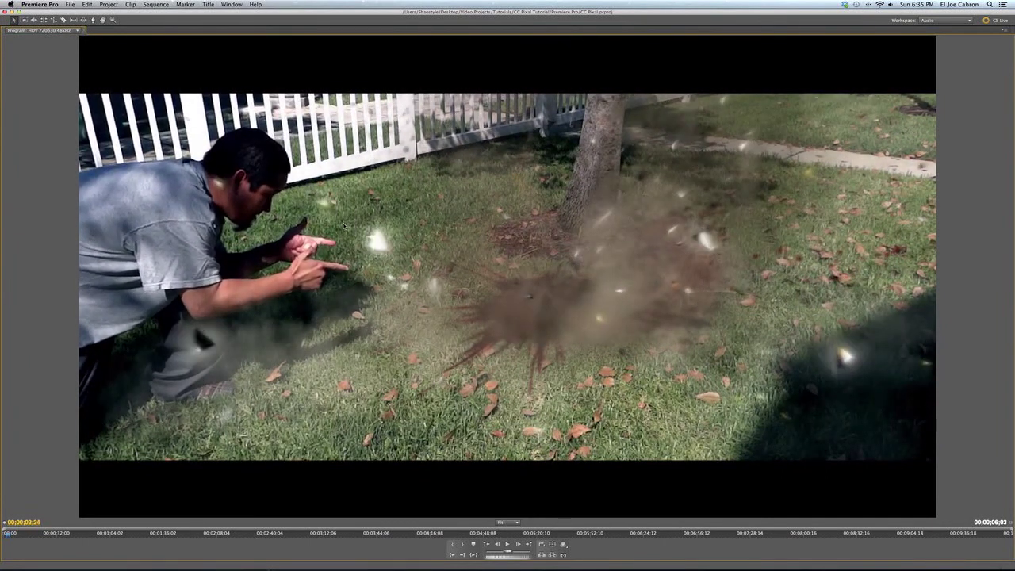
key(Left)
key(Left)
key(Left)
key(Left)
key(Left)
key(Left)
key(Left)
key(Left)
key(Left)
key(Left)
key(Left)
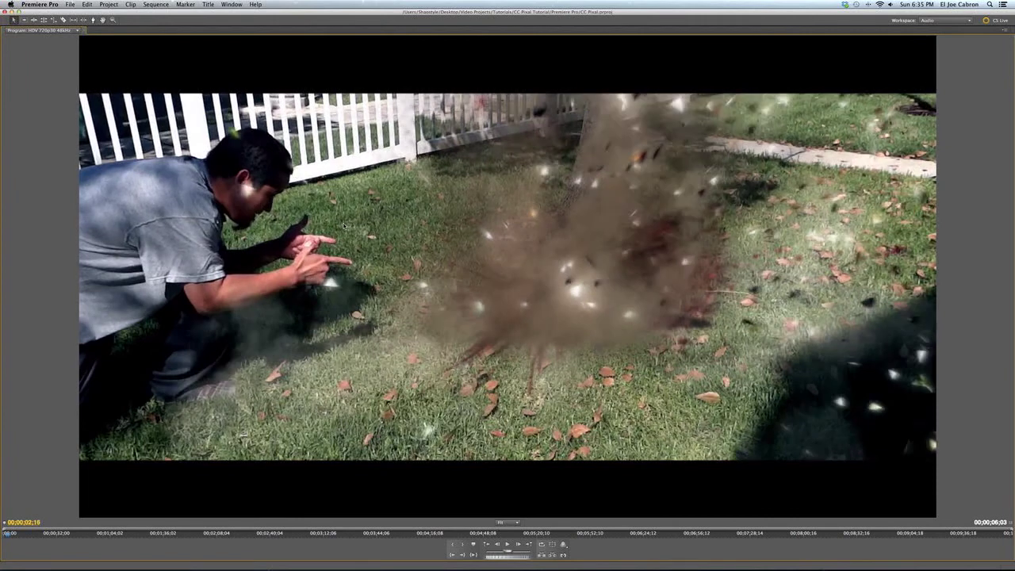
key(Left)
key(Left)
key(Left)
key(Left)
key(Right)
key(Right)
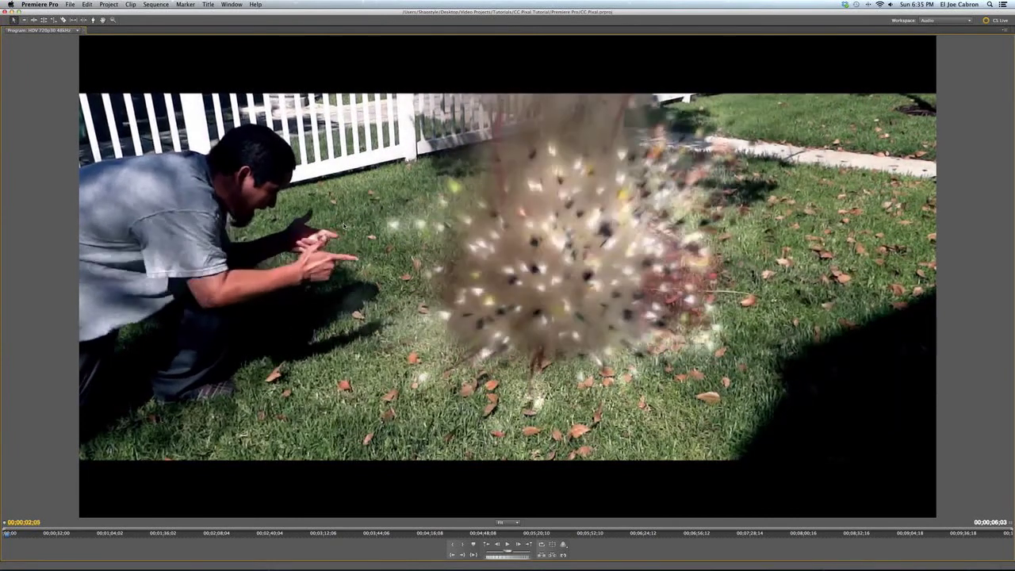
key(Right)
key(Right)
key(Right)
key(Right)
key(Right)
key(Right)
key(Right)
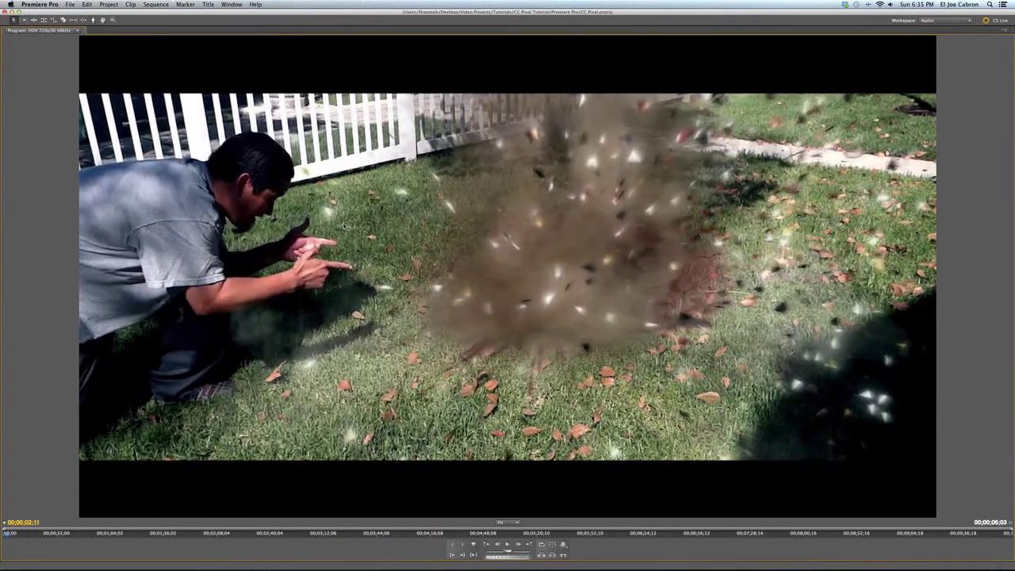
key(Right)
key(Right)
key(Right)
key(Right)
key(Right)
key(Right)
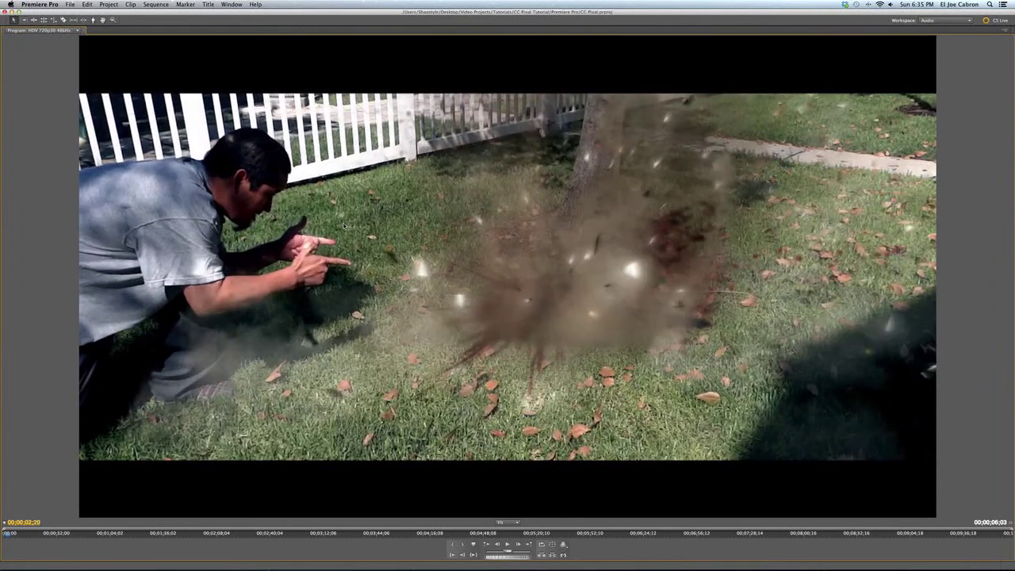
key(Right)
key(Right)
key(Right)
key(Right)
key(Right)
key(Right)
key(Right)
key(Right)
key(Right)
key(Right)
key(Right)
key(Right)
key(Right)
key(Right)
key(Right)
key(Right)
key(Right)
key(Right)
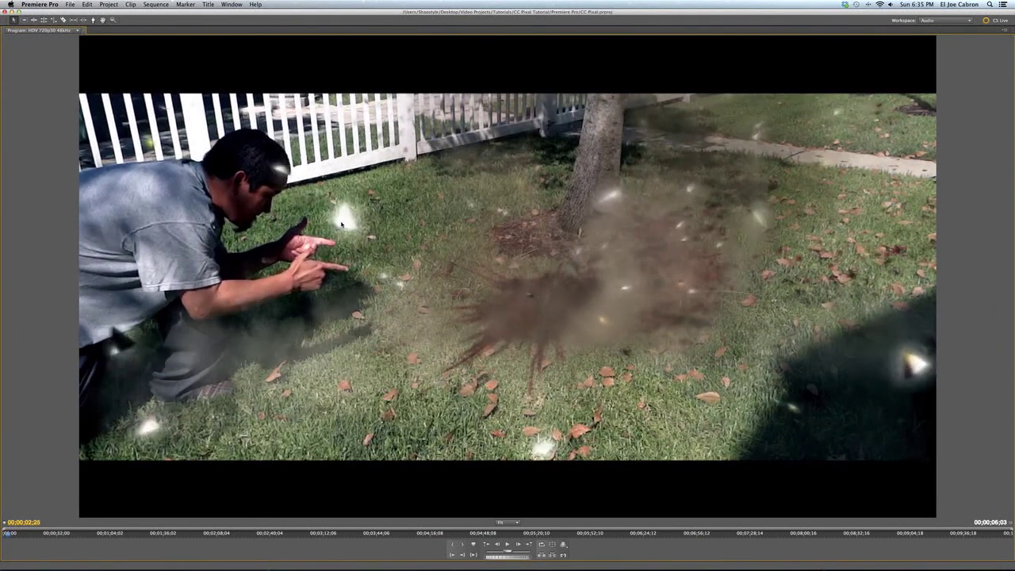
key(Left)
key(Left)
key(Left)
key(Left)
key(Left)
key(Left)
key(Left)
key(Left)
key(Left)
key(Left)
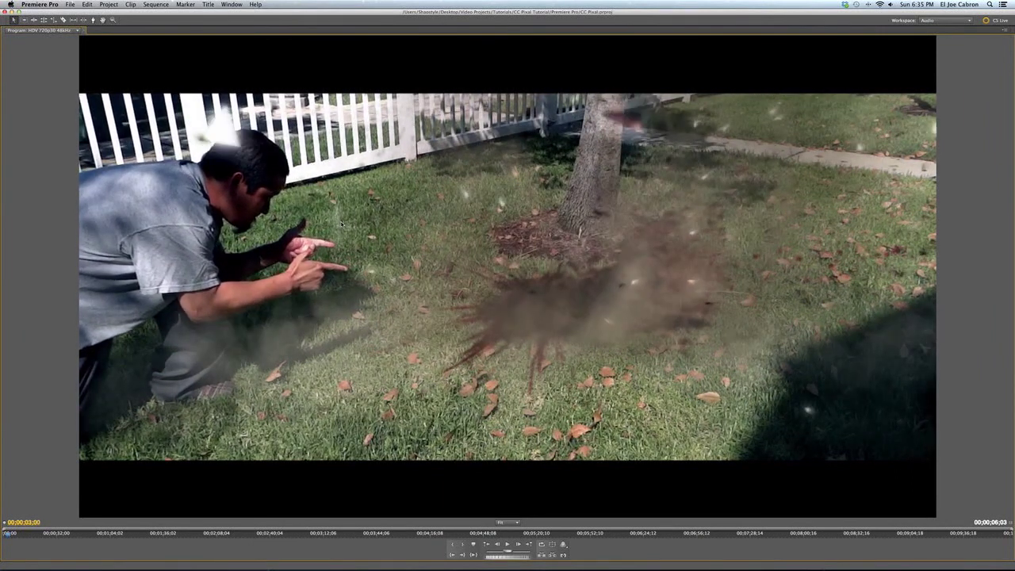